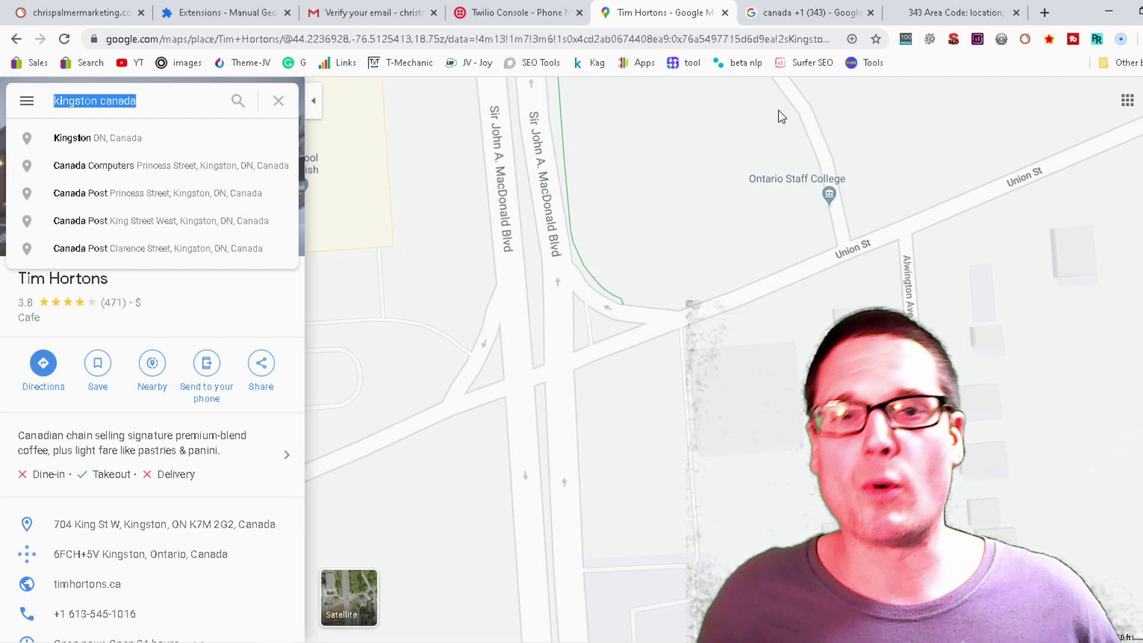
Review the Twilio Vancouver number results against the Tim Hortons map listing.
{"action": "scroll", "coordinate": [667, 369], "scroll_direction": "down", "scroll_amount": 3}
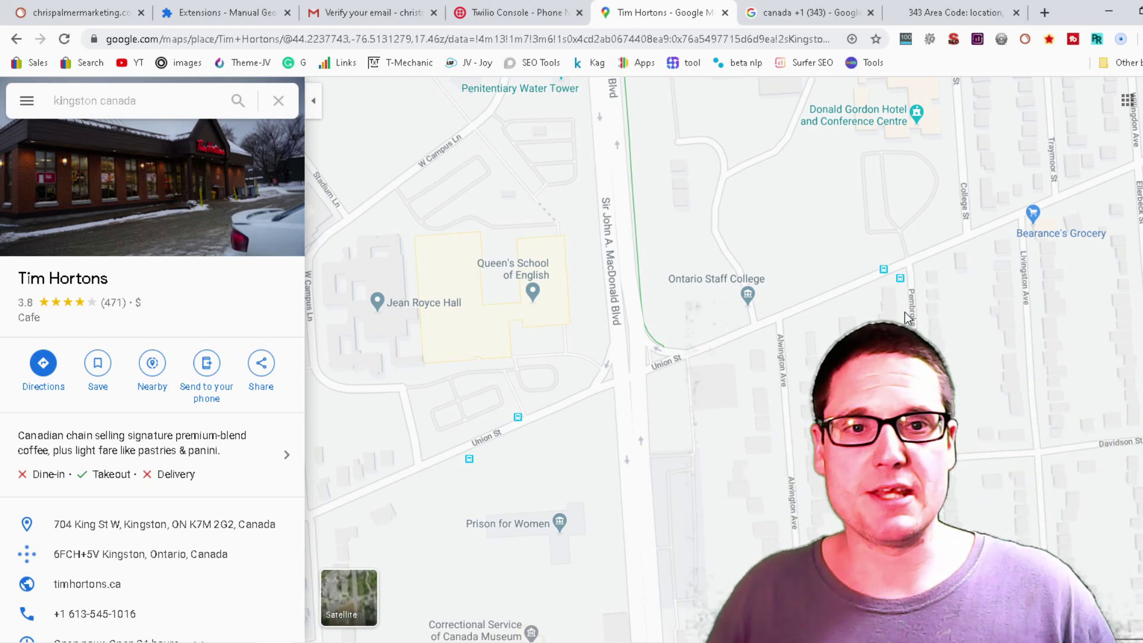
{"action": "left_click", "coordinate": [507, 9]}
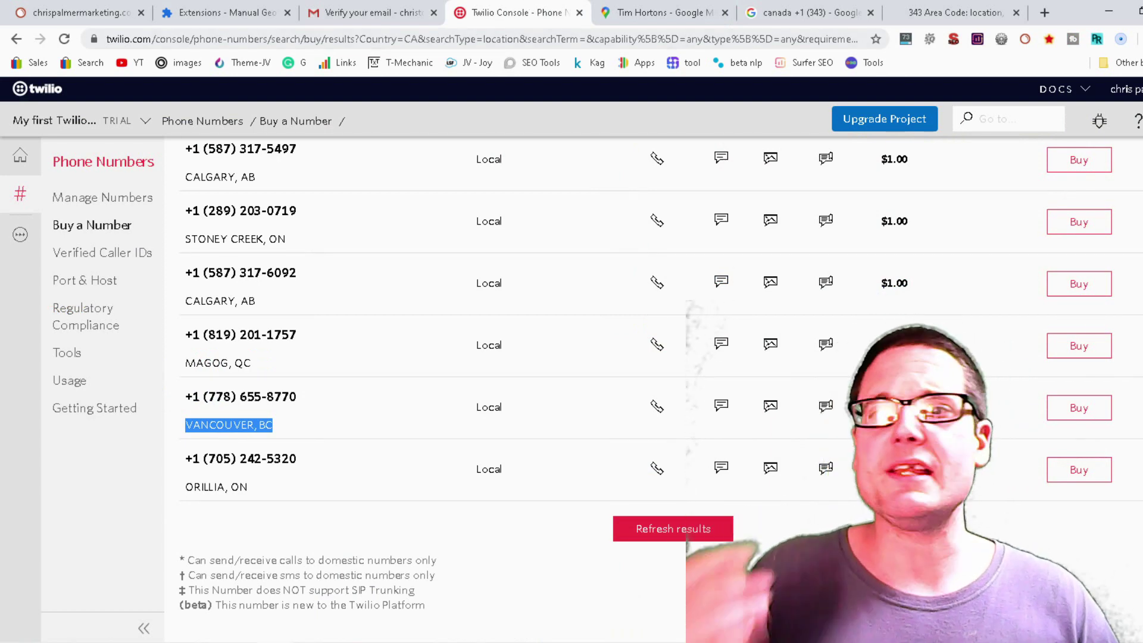
{"action": "scroll", "coordinate": [1068, 220], "scroll_direction": "up", "scroll_amount": 8}
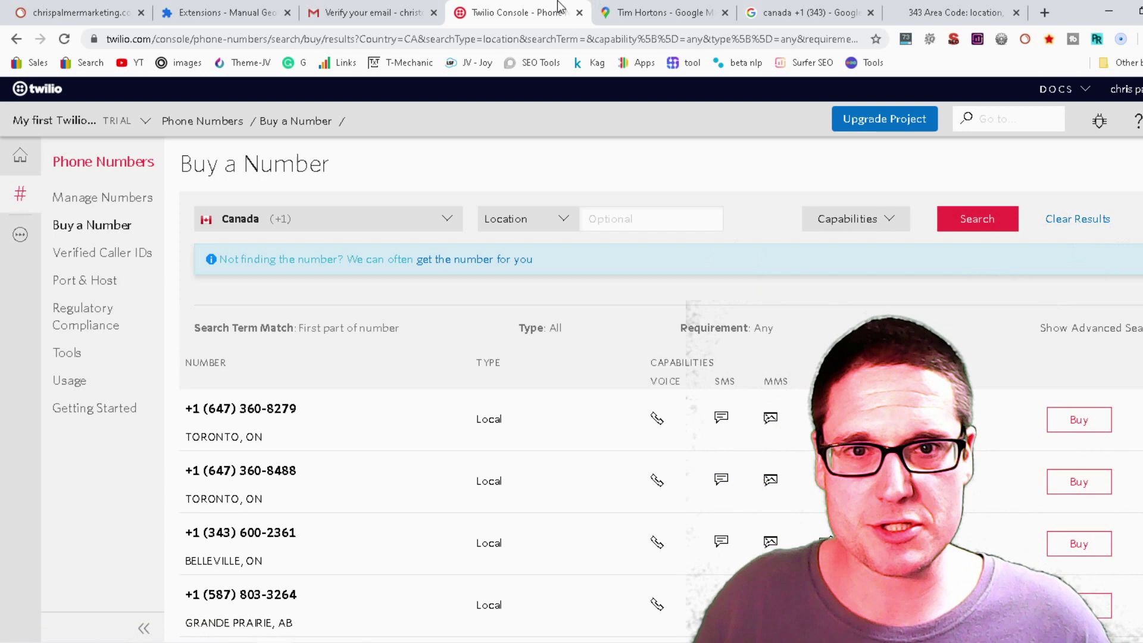
{"action": "scroll", "coordinate": [273, 283], "scroll_direction": "down", "scroll_amount": 8}
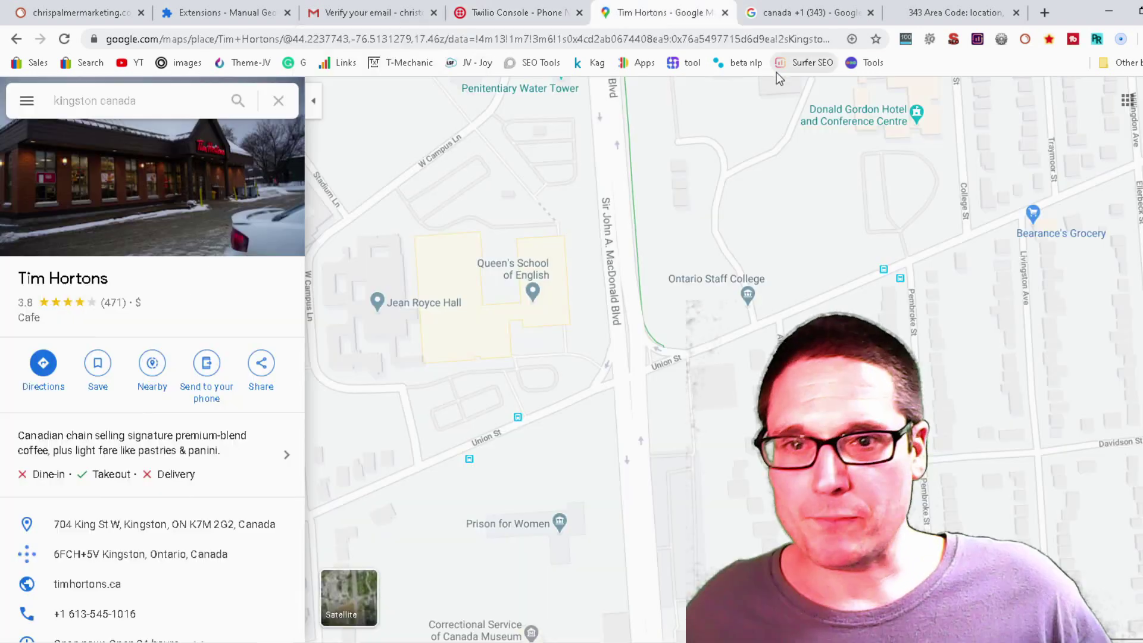
{"action": "left_click", "coordinate": [493, 11]}
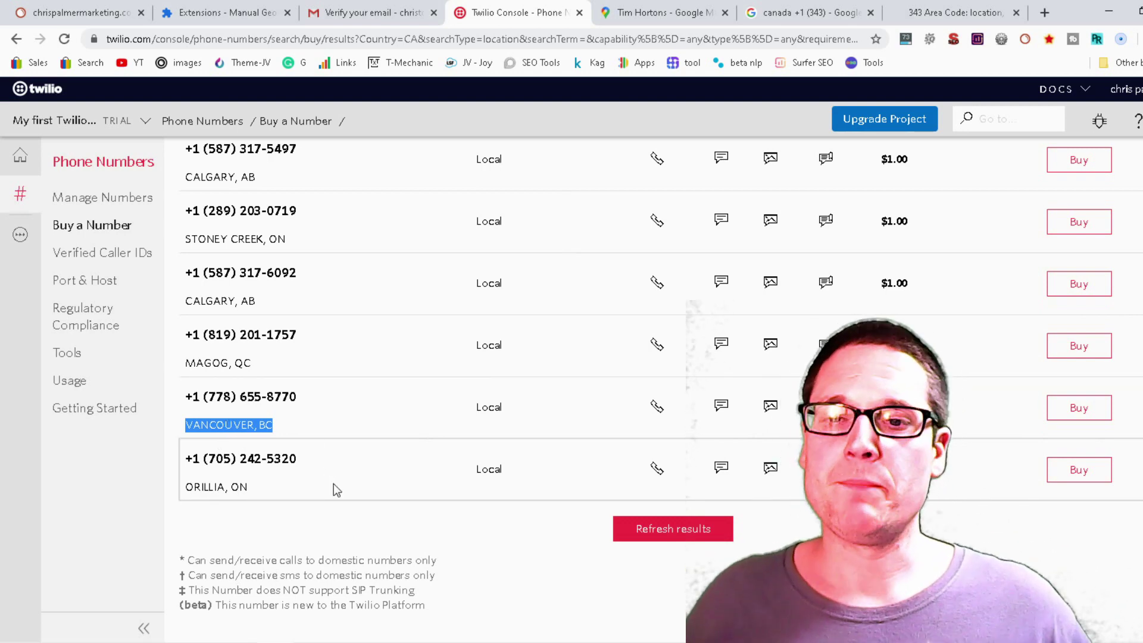
{"action": "scroll", "coordinate": [334, 483], "scroll_direction": "up", "scroll_amount": 8}
{"action": "scroll", "coordinate": [285, 506], "scroll_direction": "down", "scroll_amount": 8}
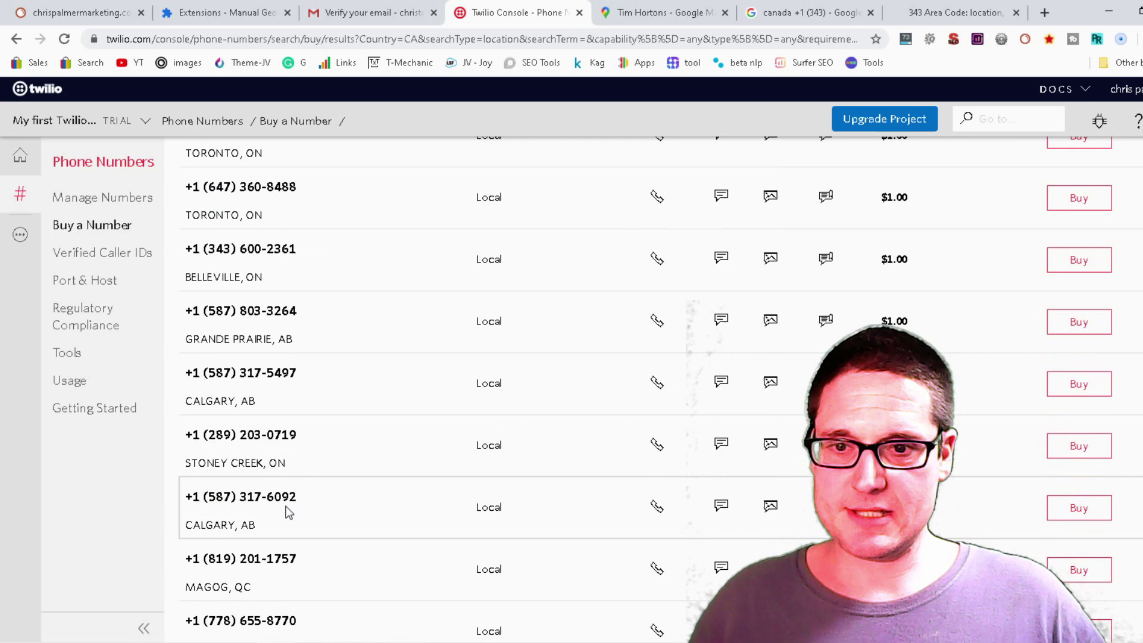
Copy the 'VANCOUVER, BC' location label from the Twilio number results.
{"action": "right_click", "coordinate": [261, 440]}
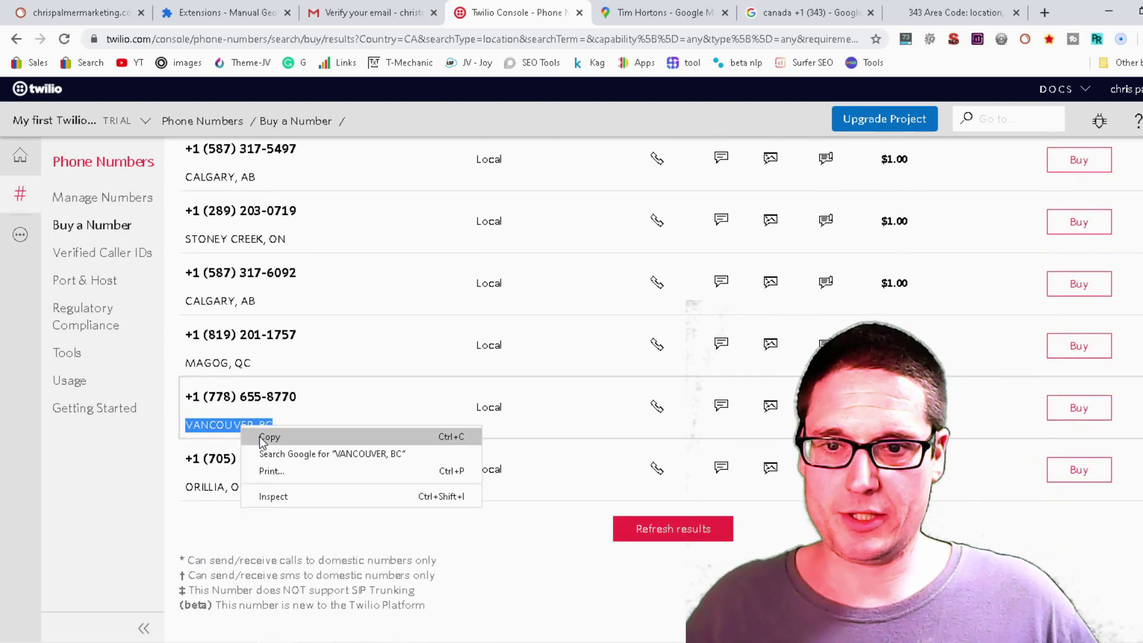
{"action": "left_click", "coordinate": [278, 447]}
{"action": "scroll", "coordinate": [642, 116], "scroll_direction": "up", "scroll_amount": 8}
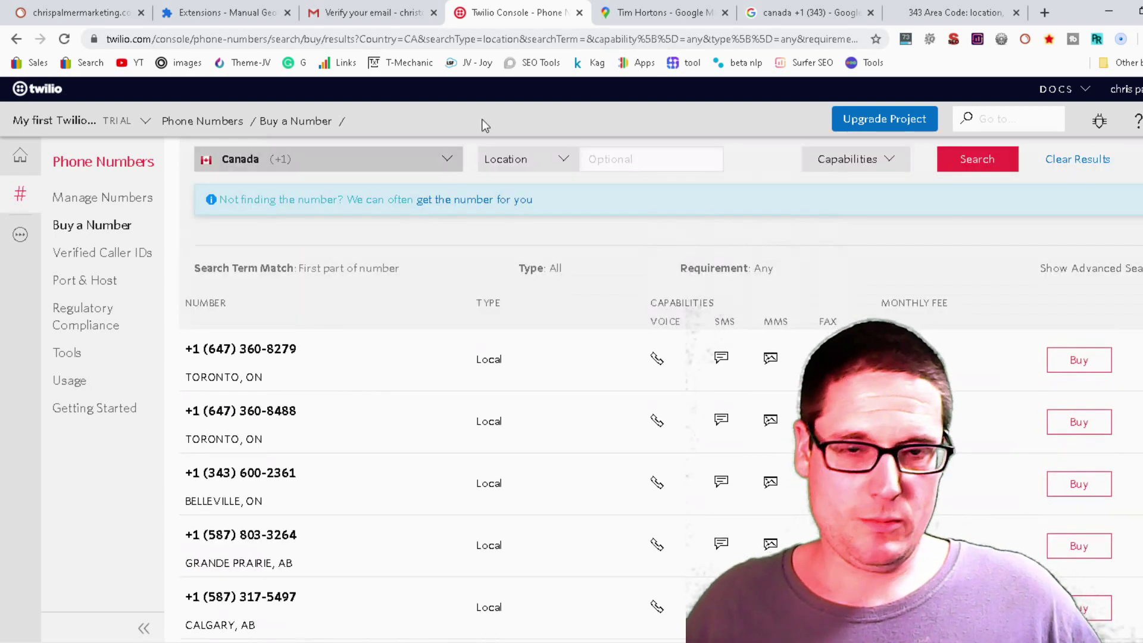
{"action": "scroll", "coordinate": [506, 488], "scroll_direction": "down", "scroll_amount": 1}
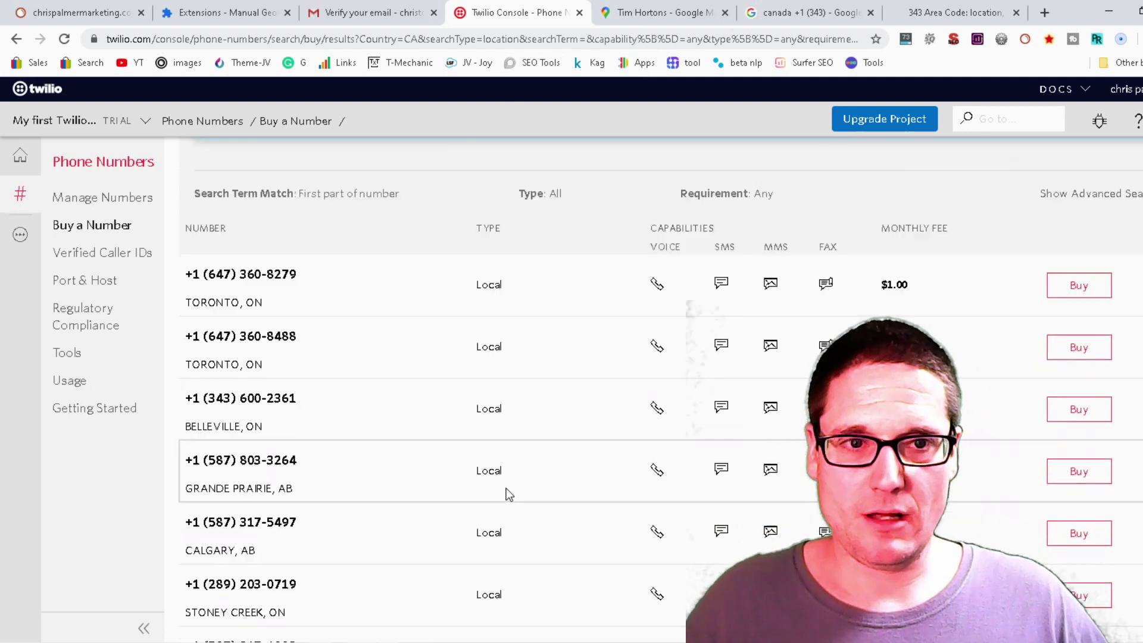
{"action": "scroll", "coordinate": [487, 506], "scroll_direction": "down", "scroll_amount": 4}
{"action": "scroll", "coordinate": [387, 545], "scroll_direction": "down", "scroll_amount": 3}
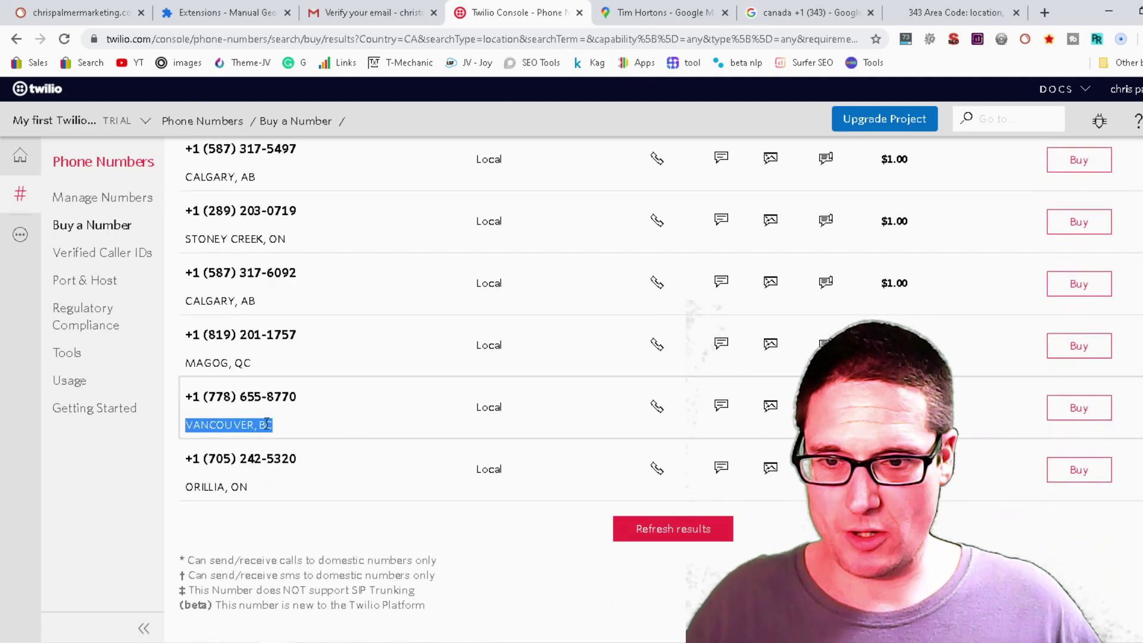
{"action": "right_click", "coordinate": [229, 426]}
Search Google Maps for the copied 'VANCOUVER, BC'.
{"action": "left_click", "coordinate": [256, 439]}
{"action": "left_click", "coordinate": [658, 13]}
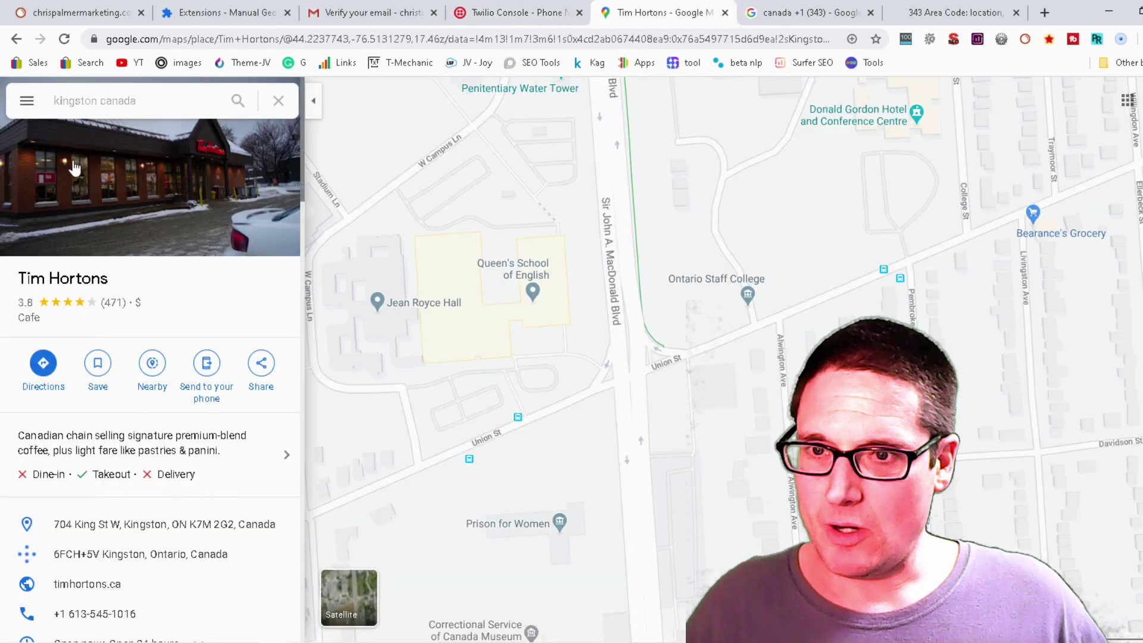
{"action": "left_click", "coordinate": [142, 113]}
{"action": "key", "text": "ctrl+v"}
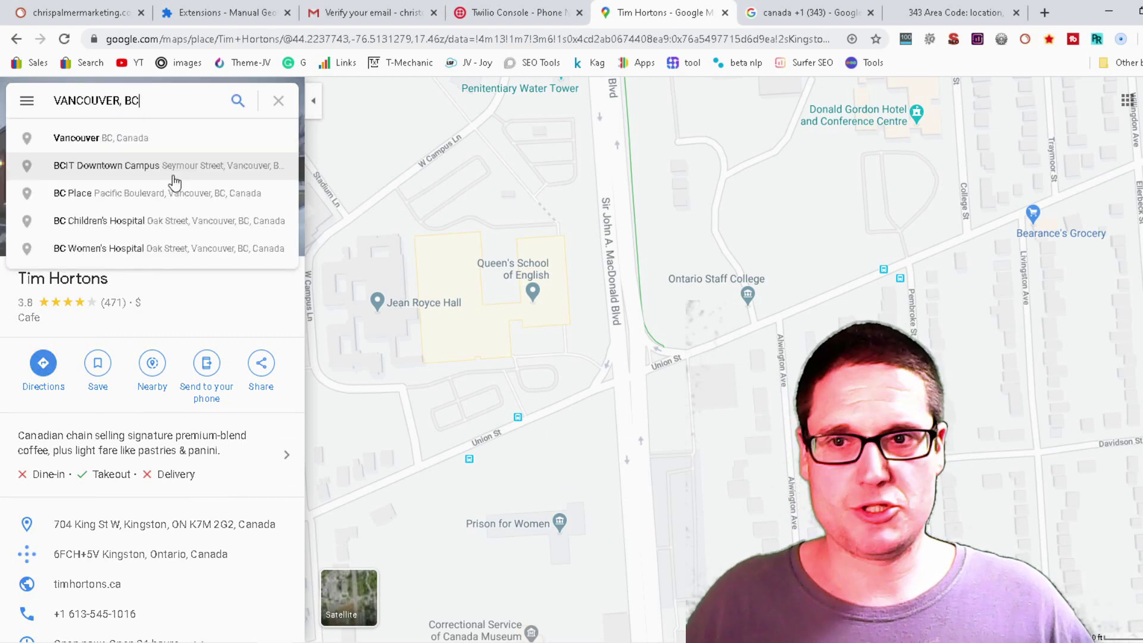
{"action": "key", "text": "Return"}
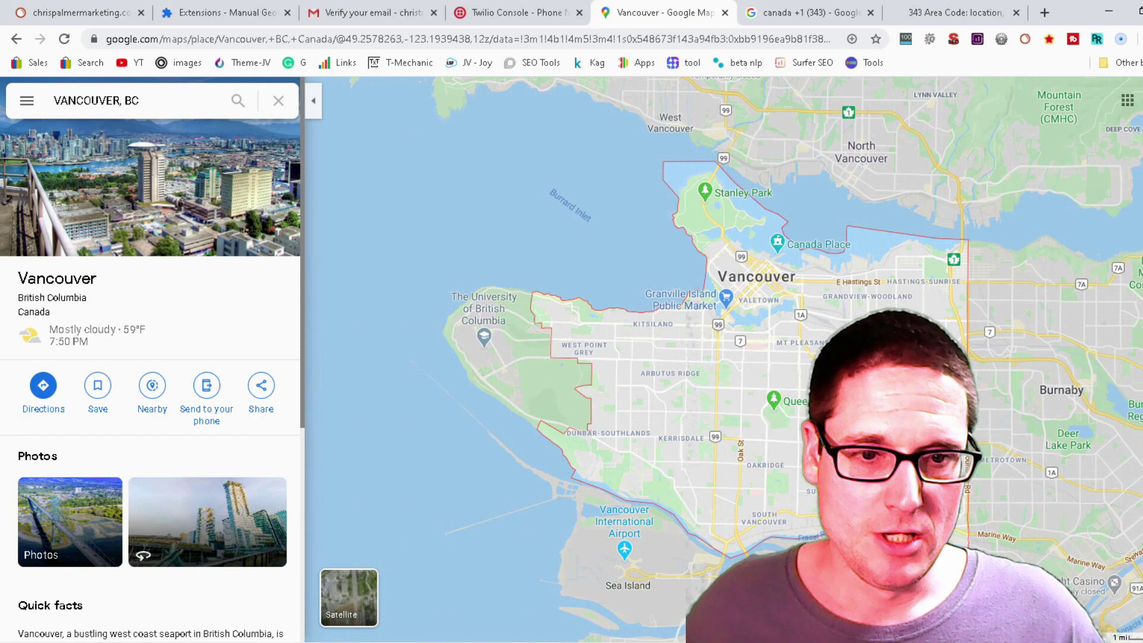
Zoom and pan the map to Main St near E King Edward Ave.
{"action": "scroll", "coordinate": [864, 465], "scroll_direction": "up", "scroll_amount": 3}
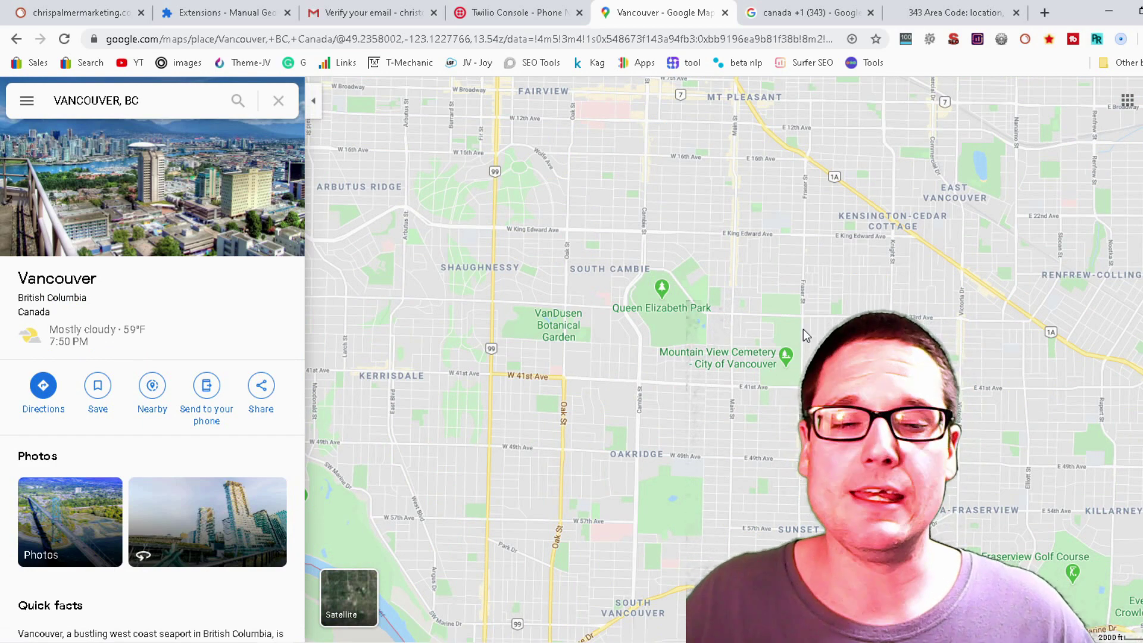
{"action": "left_click_drag", "start_coordinate": [827, 301], "coordinate": [844, 363]}
{"action": "scroll", "coordinate": [869, 306], "scroll_direction": "up", "scroll_amount": 3}
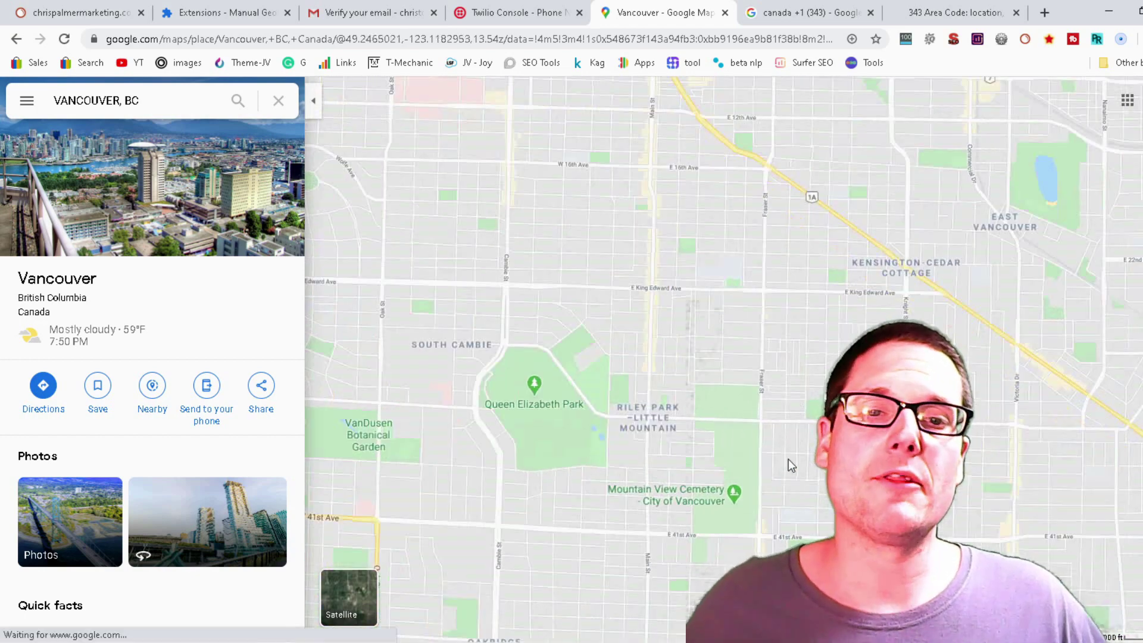
{"action": "scroll", "coordinate": [792, 498], "scroll_direction": "up", "scroll_amount": 3}
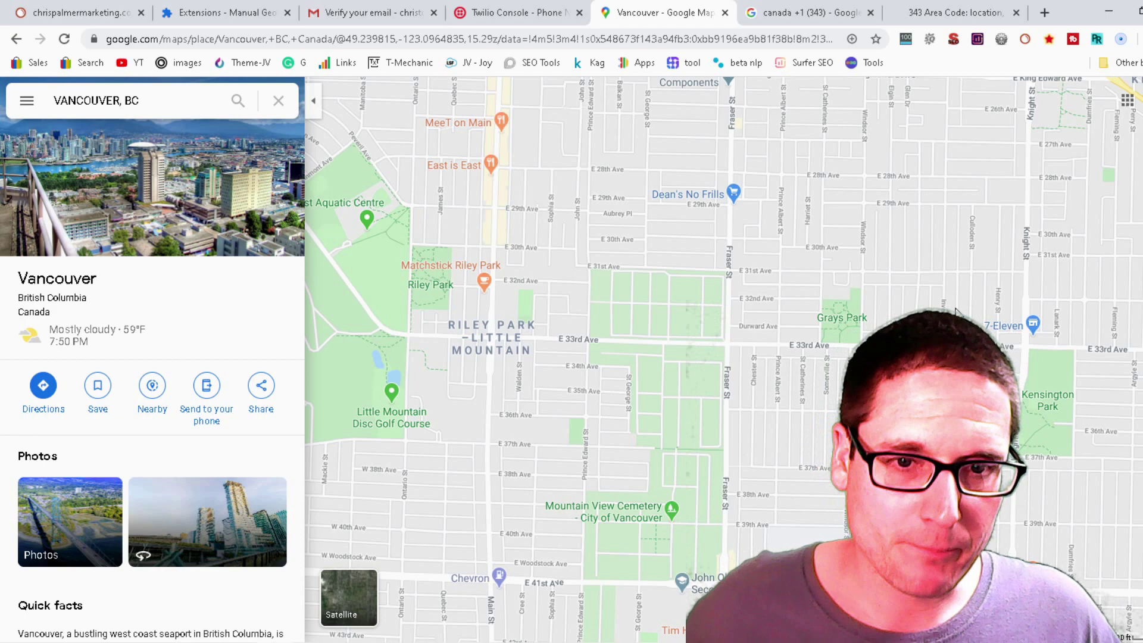
{"action": "left_click_drag", "start_coordinate": [913, 291], "coordinate": [856, 306]}
{"action": "scroll", "coordinate": [855, 306], "scroll_direction": "up", "scroll_amount": 3}
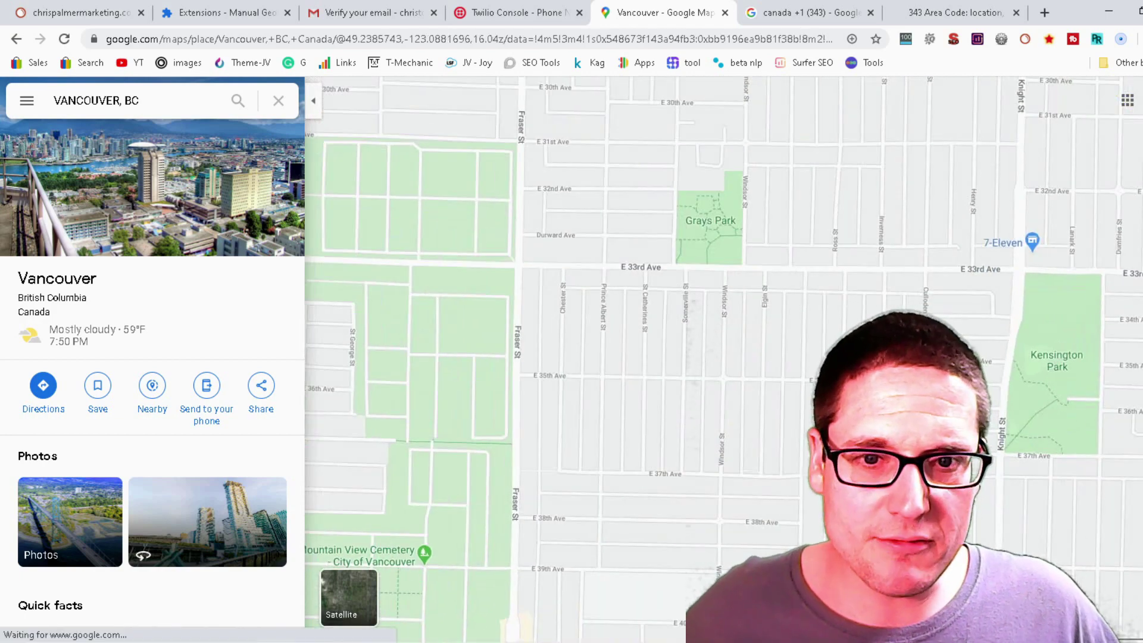
{"action": "scroll", "coordinate": [856, 306], "scroll_direction": "down", "scroll_amount": 2}
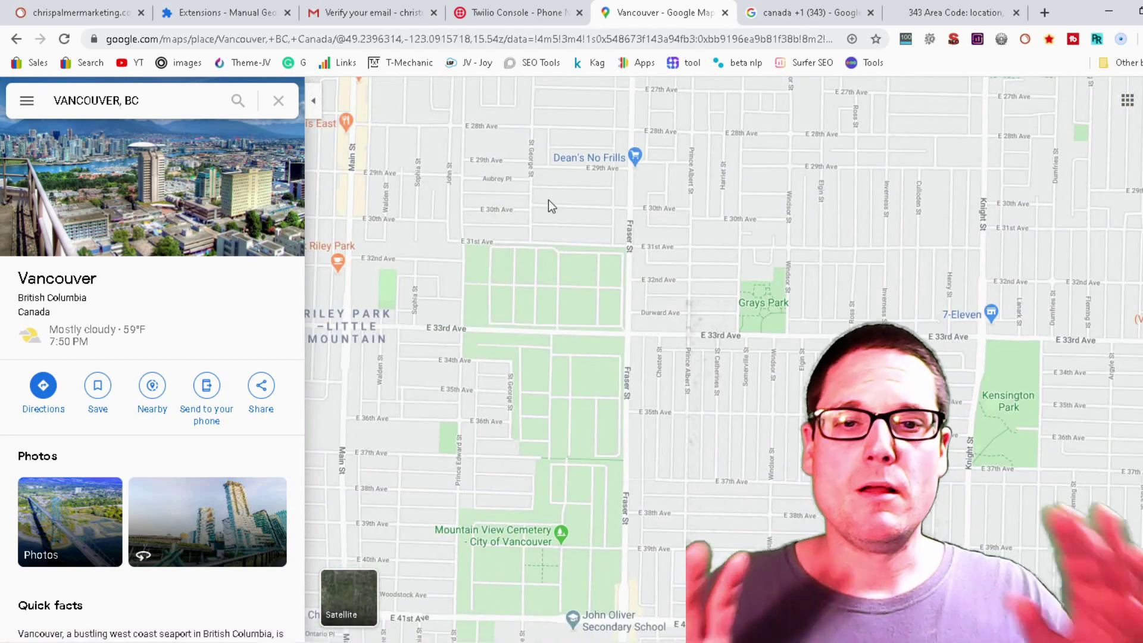
{"action": "left_click_drag", "start_coordinate": [534, 227], "coordinate": [776, 334]}
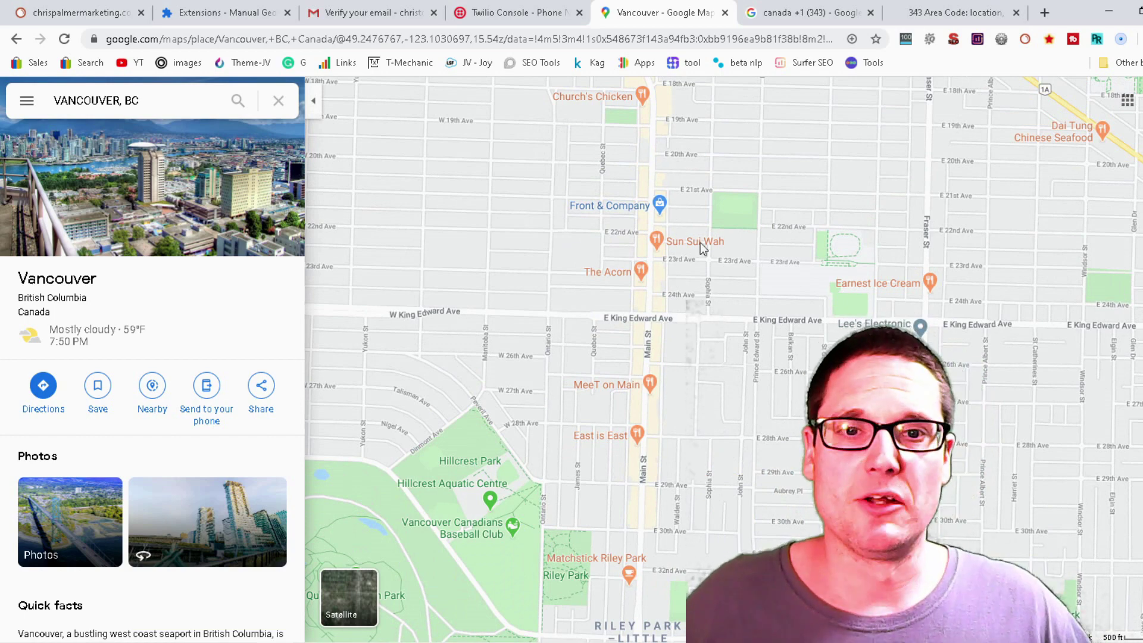
{"action": "left_click_drag", "start_coordinate": [668, 104], "coordinate": [677, 133]}
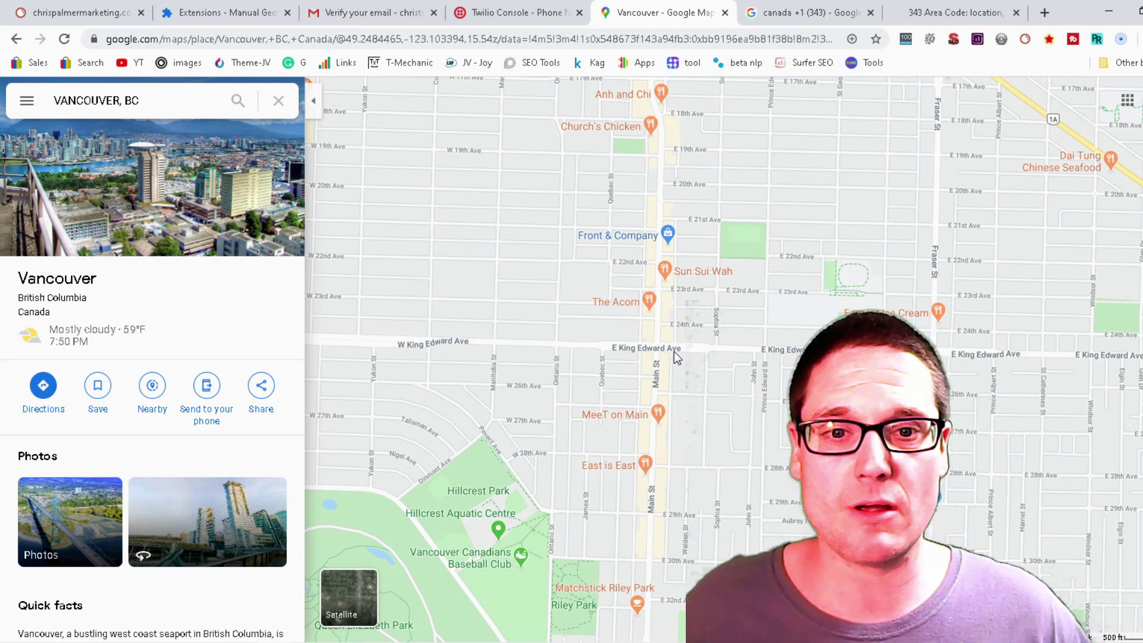
{"action": "scroll", "coordinate": [674, 352], "scroll_direction": "up", "scroll_amount": 5}
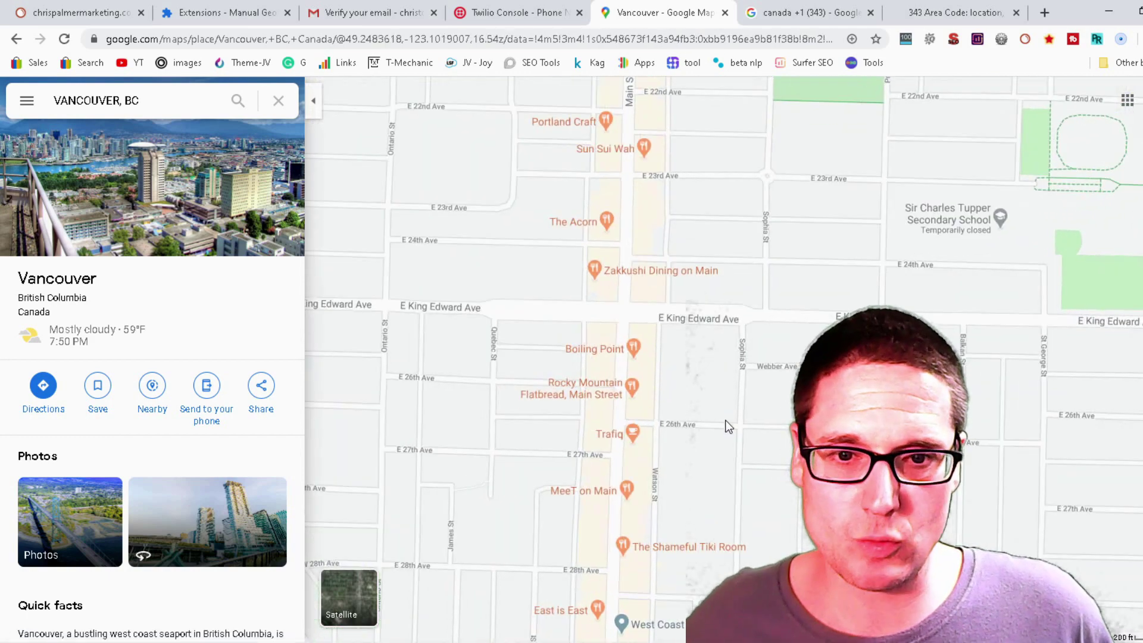
{"action": "scroll", "coordinate": [727, 457], "scroll_direction": "up", "scroll_amount": 1}
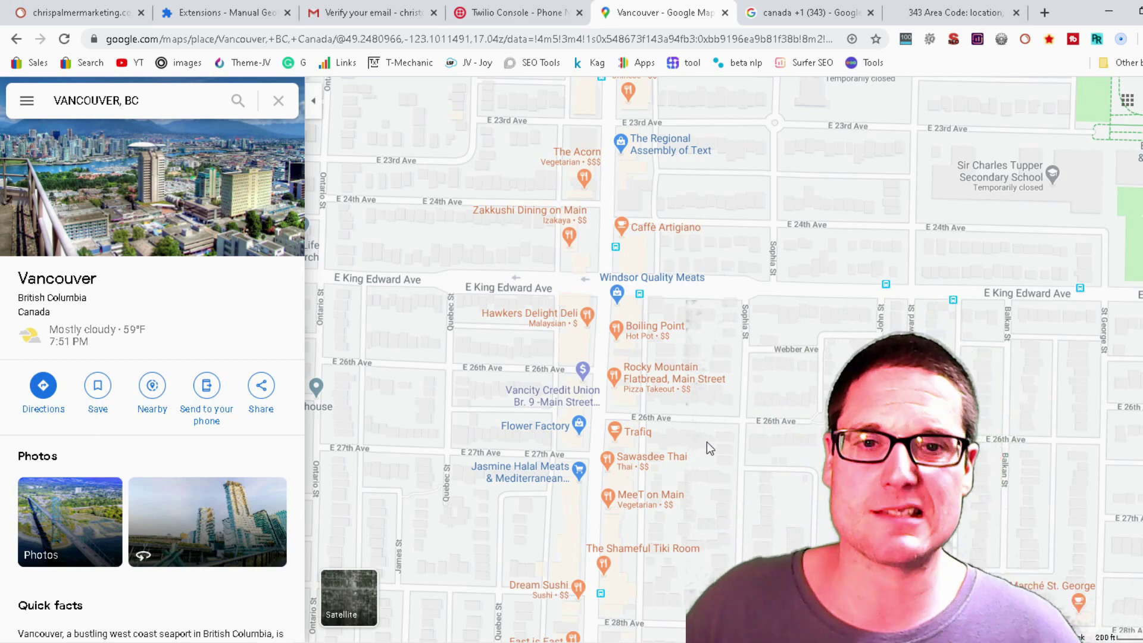
Centre the map on Main St near E 26th Ave.
{"action": "scroll", "coordinate": [706, 442], "scroll_direction": "up", "scroll_amount": 3}
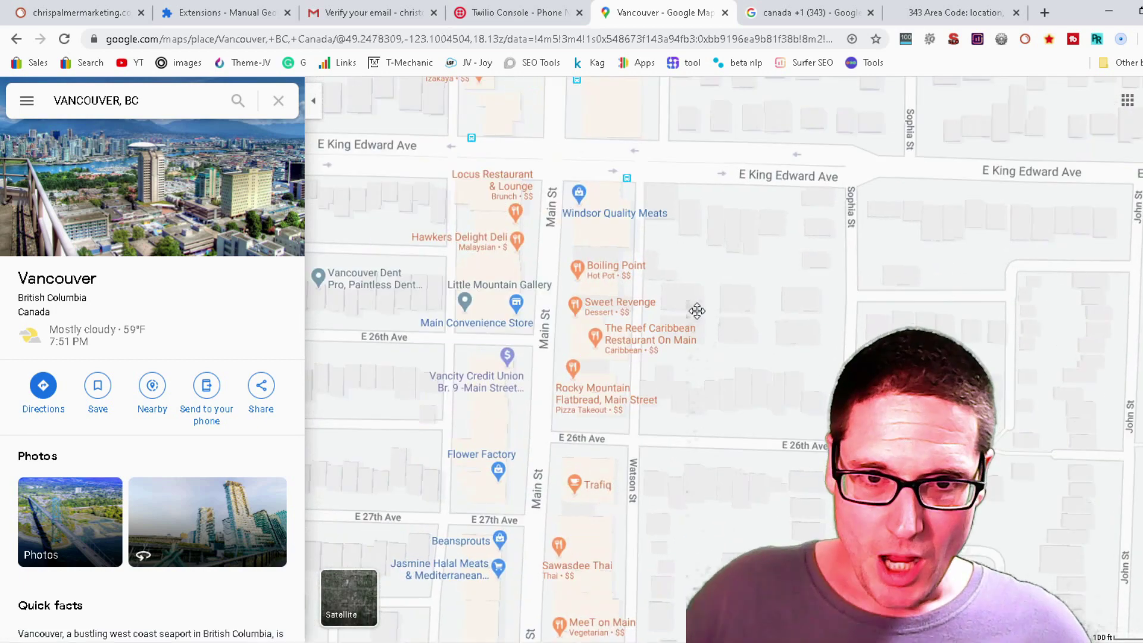
{"action": "left_click_drag", "start_coordinate": [697, 310], "coordinate": [736, 305]}
{"action": "scroll", "coordinate": [701, 438], "scroll_direction": "up", "scroll_amount": 1}
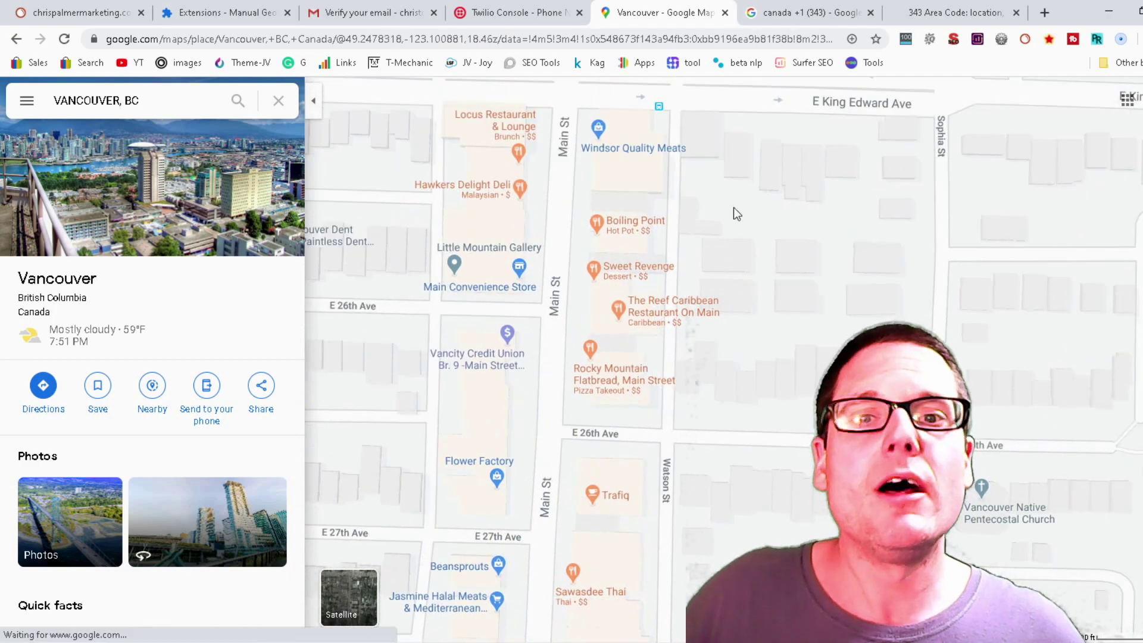
{"action": "scroll", "coordinate": [723, 477], "scroll_direction": "up", "scroll_amount": 2}
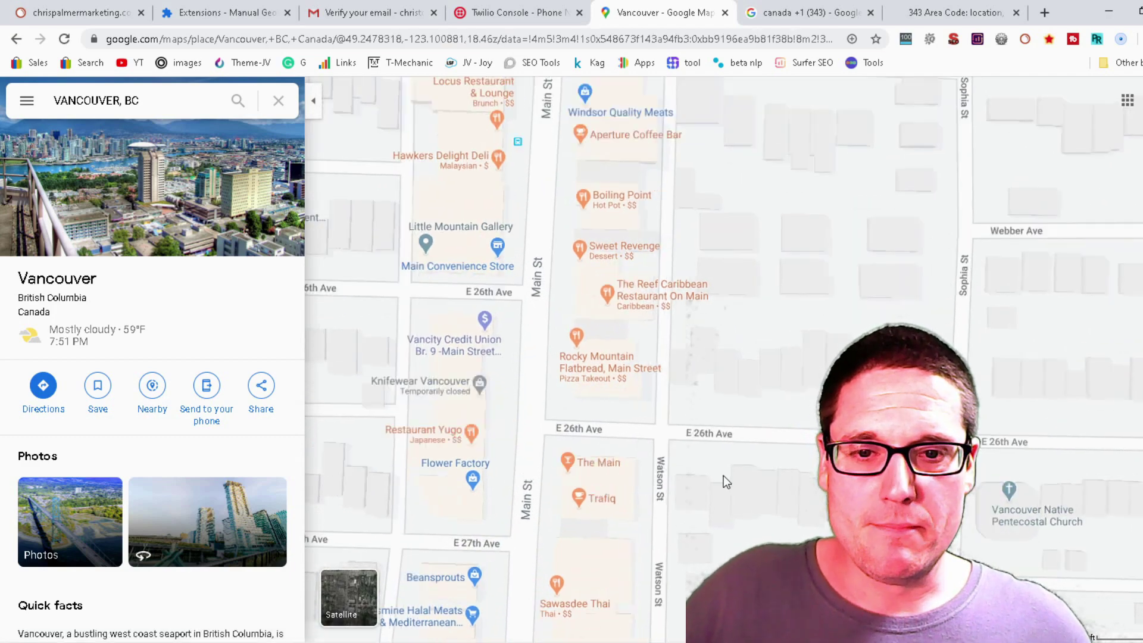
{"action": "left_click_drag", "start_coordinate": [643, 361], "coordinate": [821, 487]}
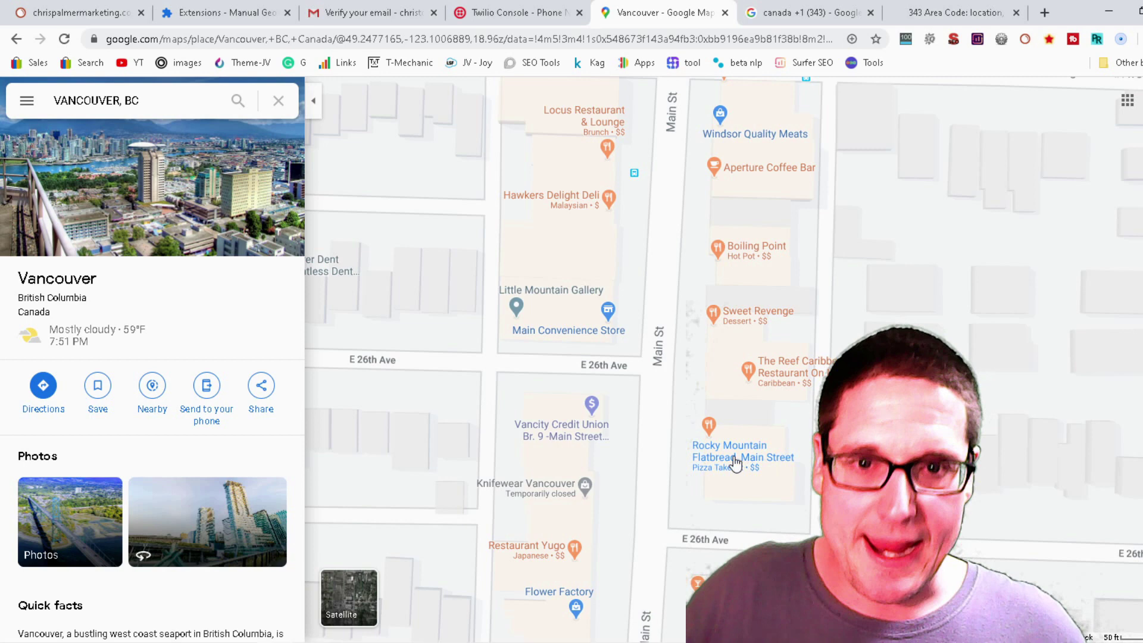
{"action": "scroll", "coordinate": [627, 333], "scroll_direction": "up", "scroll_amount": 2}
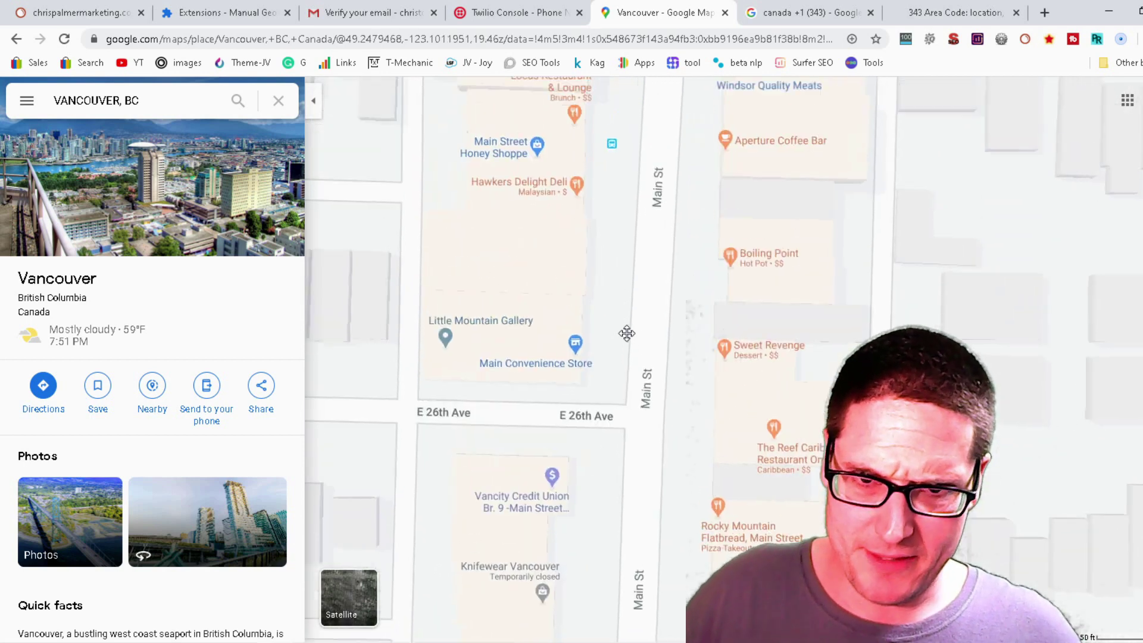
{"action": "left_click_drag", "start_coordinate": [627, 333], "coordinate": [630, 355]}
Pin a spot on Main St with What's here? and choose Add your business.
{"action": "right_click", "coordinate": [595, 342]}
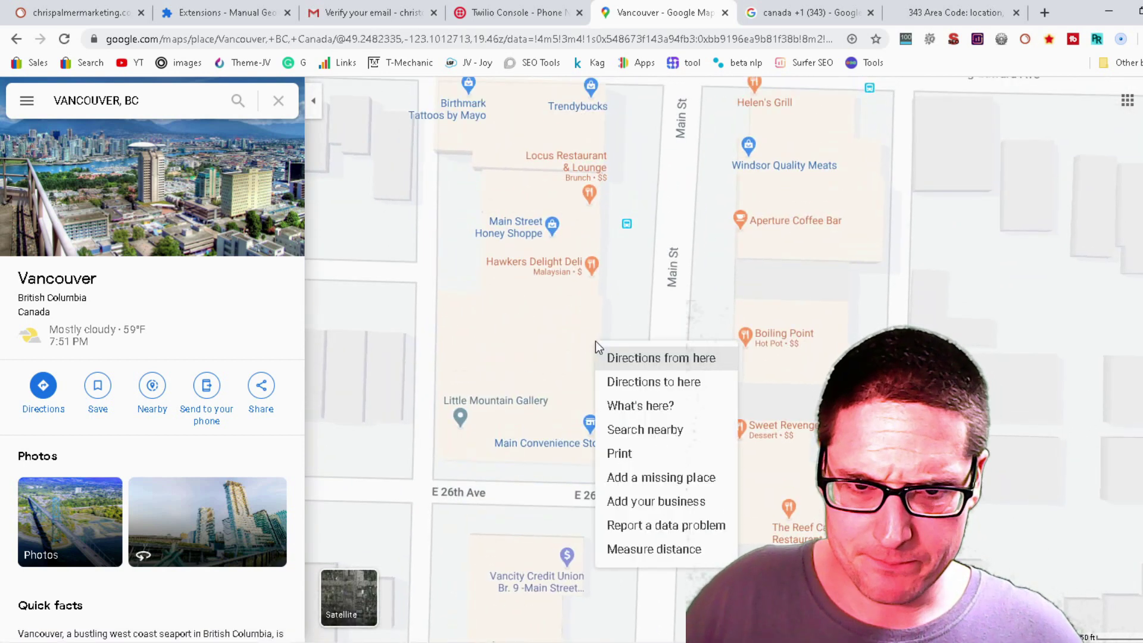
{"action": "left_click", "coordinate": [656, 406]}
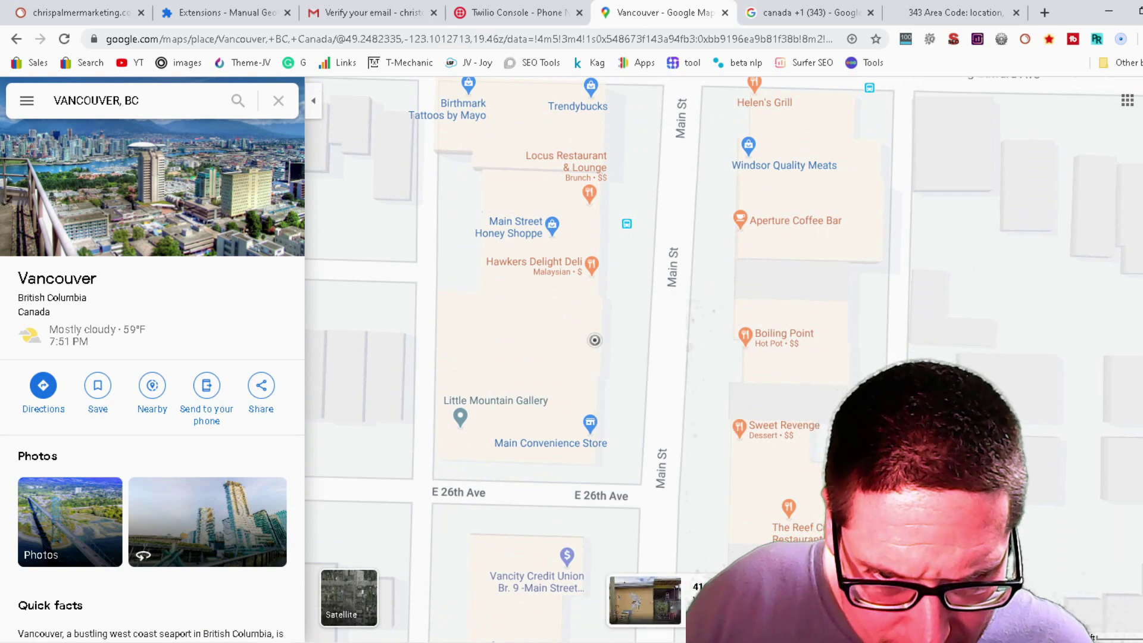
{"action": "right_click", "coordinate": [585, 306]}
{"action": "left_click", "coordinate": [635, 369]}
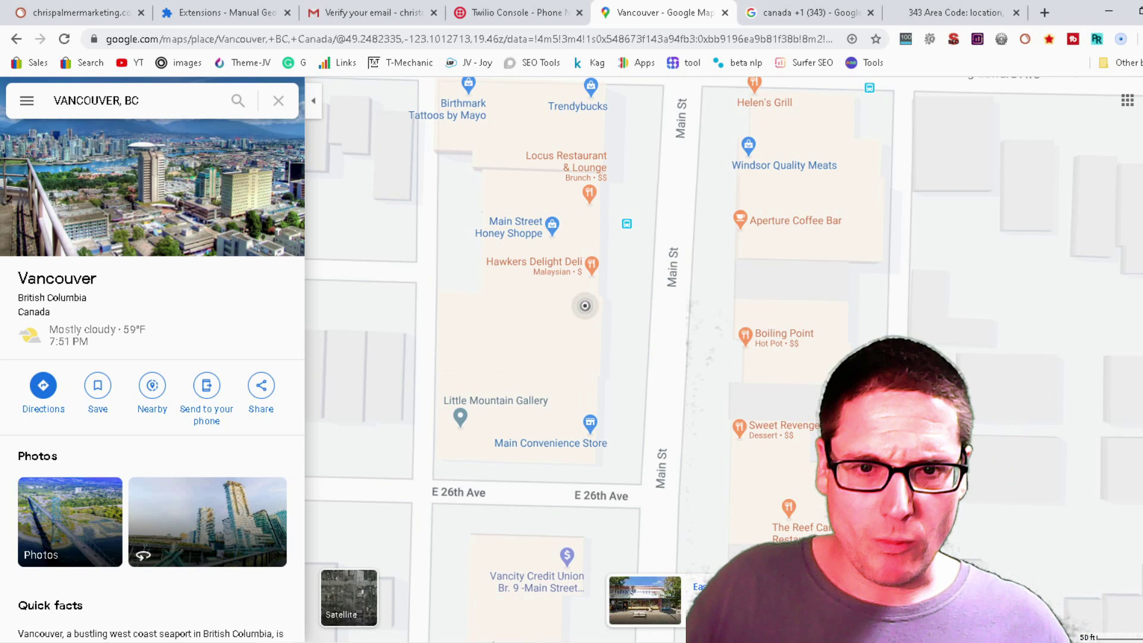
{"action": "right_click", "coordinate": [587, 310]}
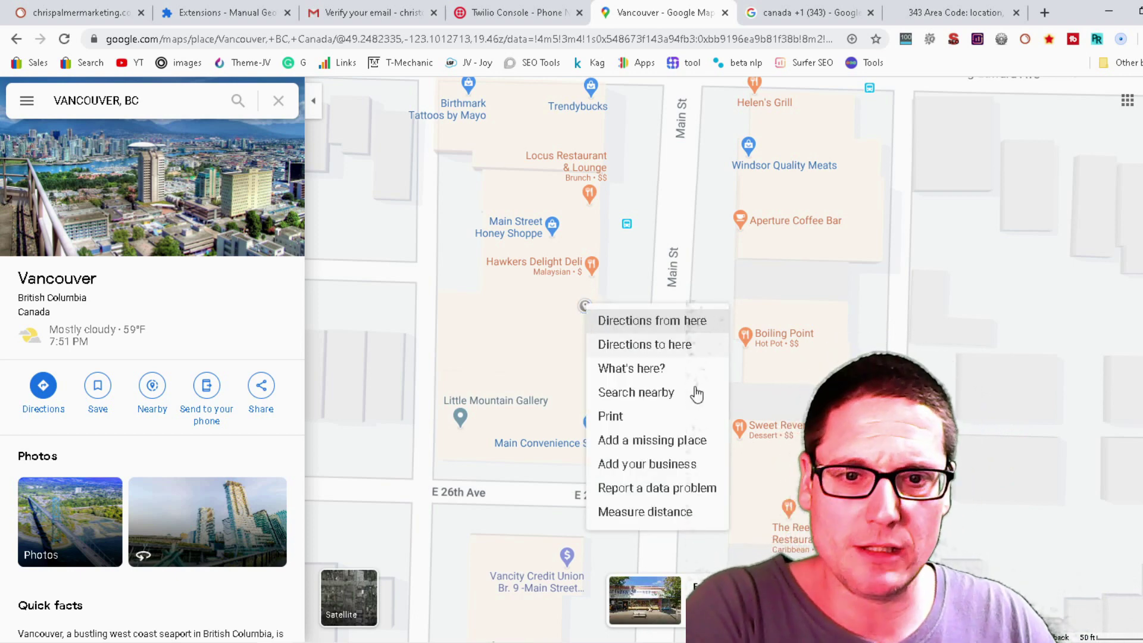
{"action": "left_click", "coordinate": [655, 468]}
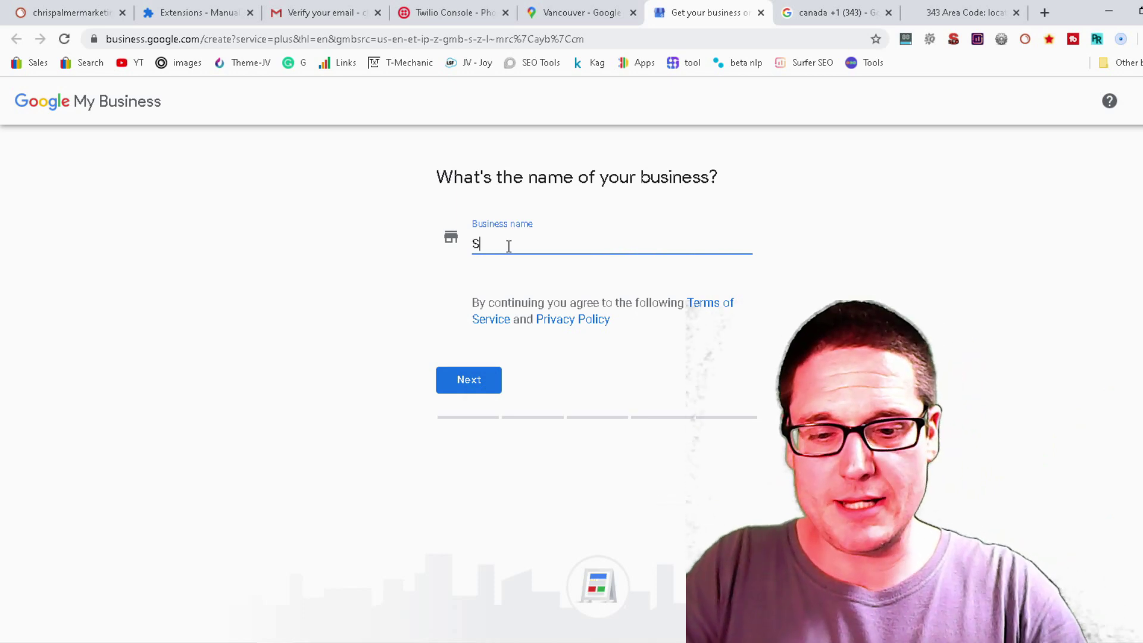
Name the business 'Swan Stationary Inc.' with the category Stationery store.
{"action": "key", "text": "BackSpace"}
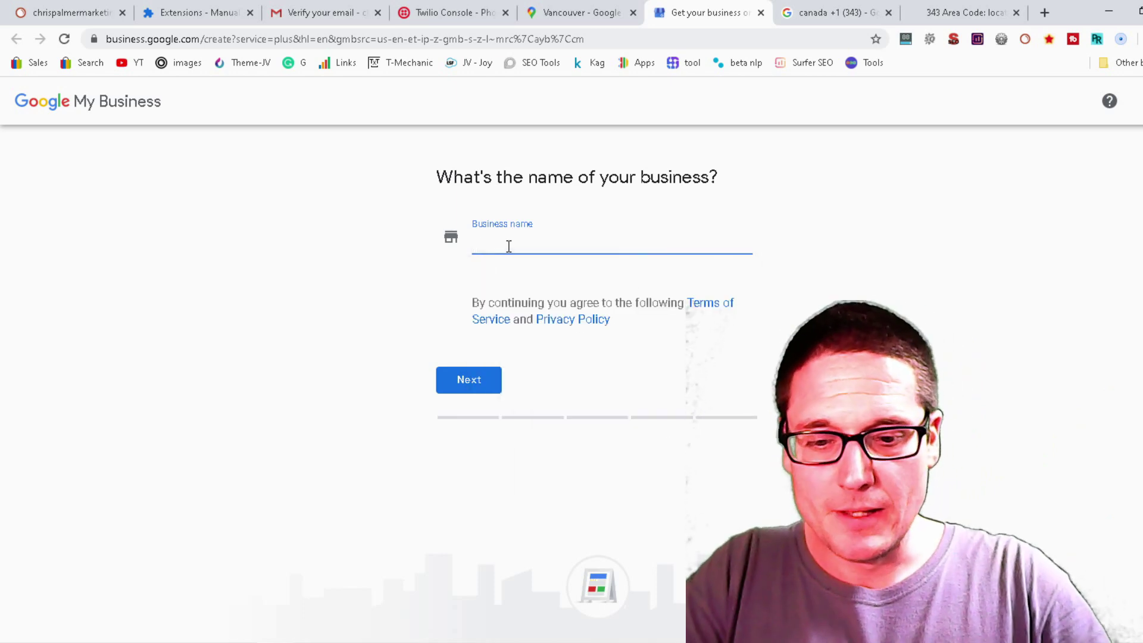
{"action": "type", "text": "Swan Stationary Inc."}
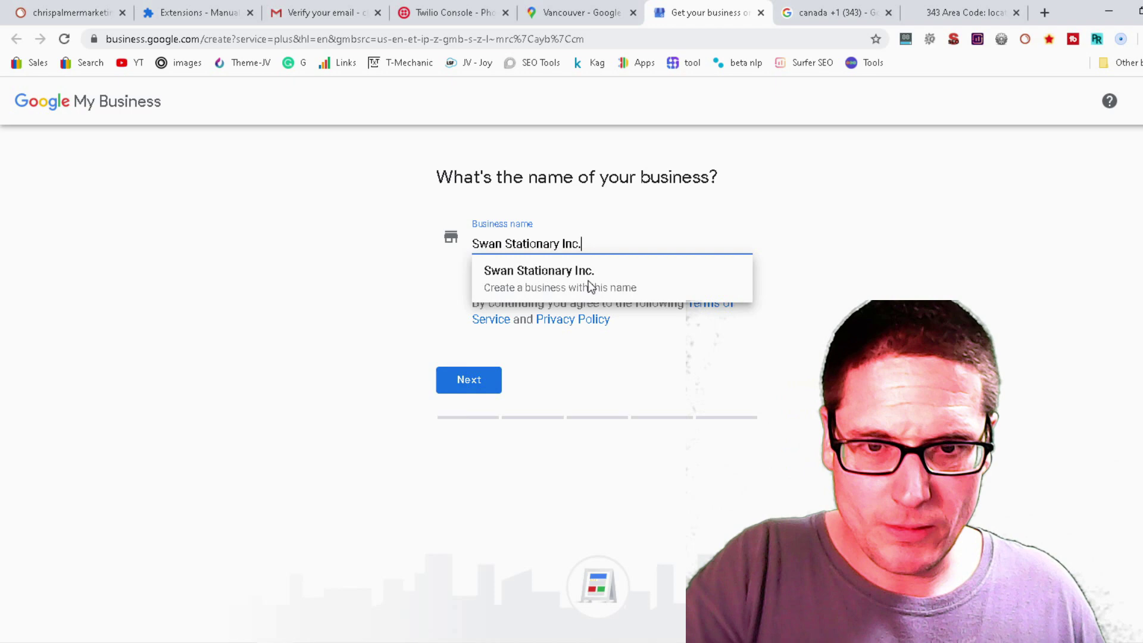
{"action": "left_click", "coordinate": [591, 281]}
{"action": "left_click", "coordinate": [524, 307]}
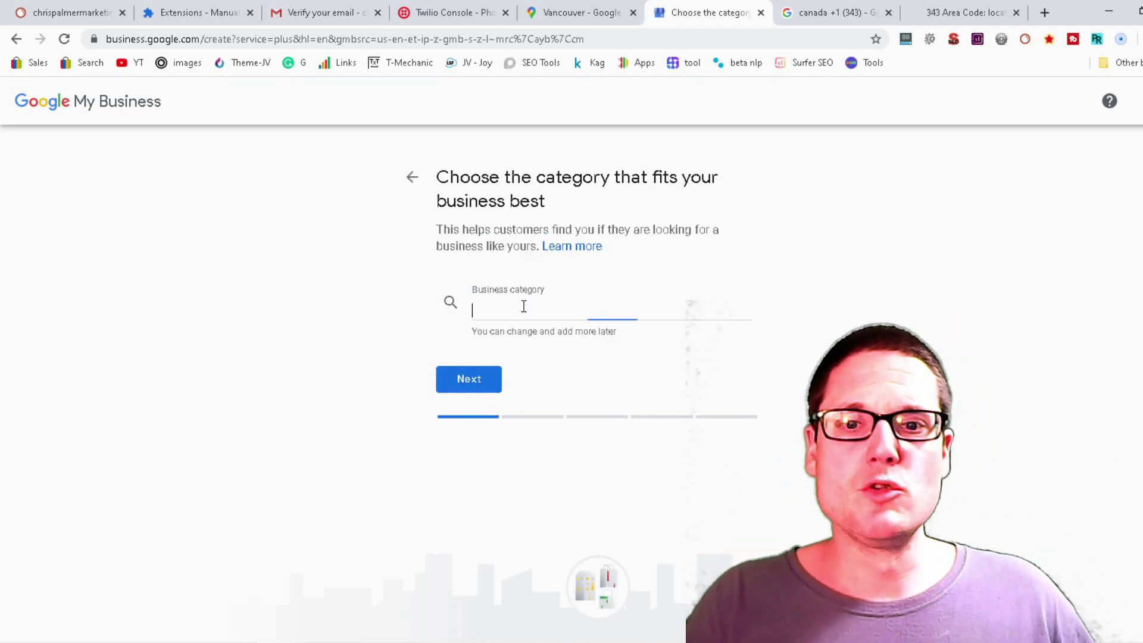
{"action": "type", "text": "Sta"}
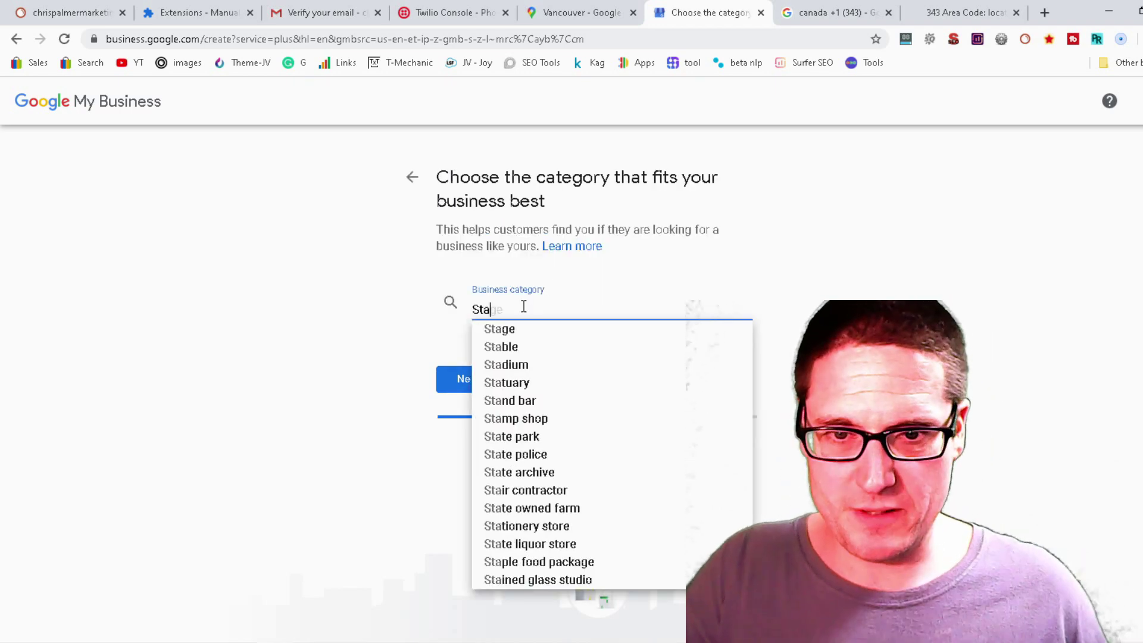
{"action": "type", "text": "ti"}
{"action": "left_click", "coordinate": [507, 328]}
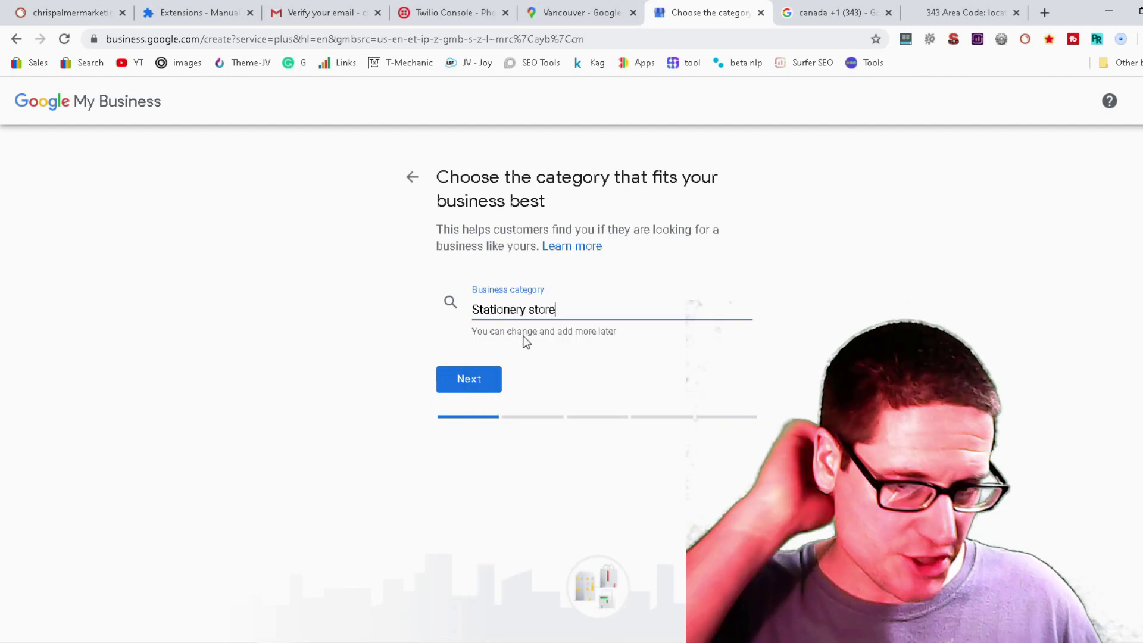
{"action": "left_click", "coordinate": [467, 381]}
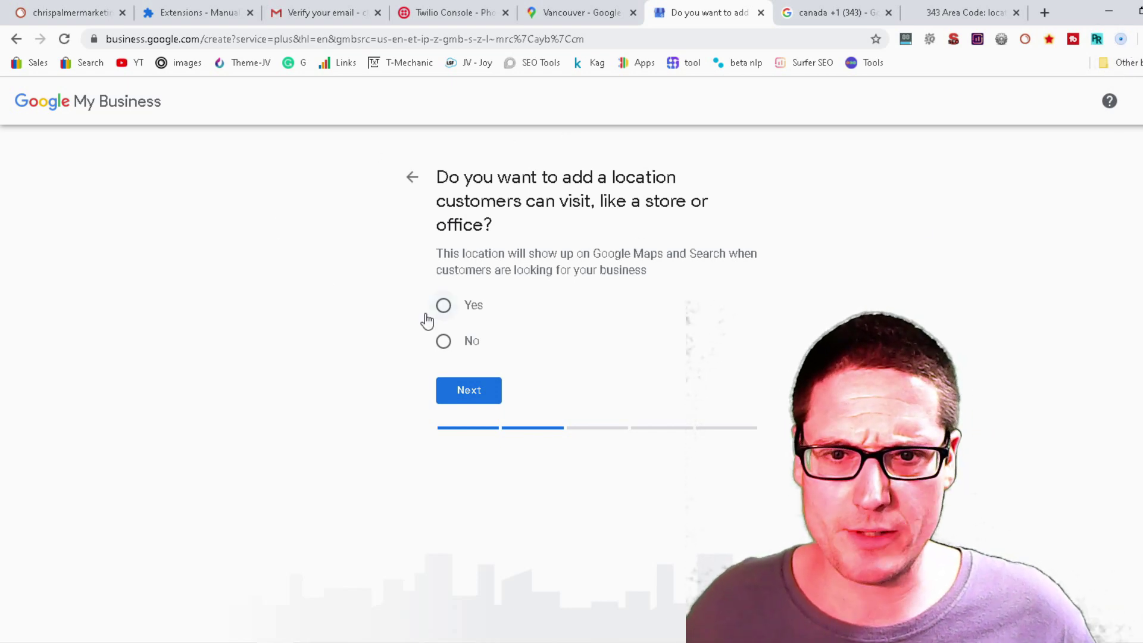
{"action": "left_click", "coordinate": [469, 307]}
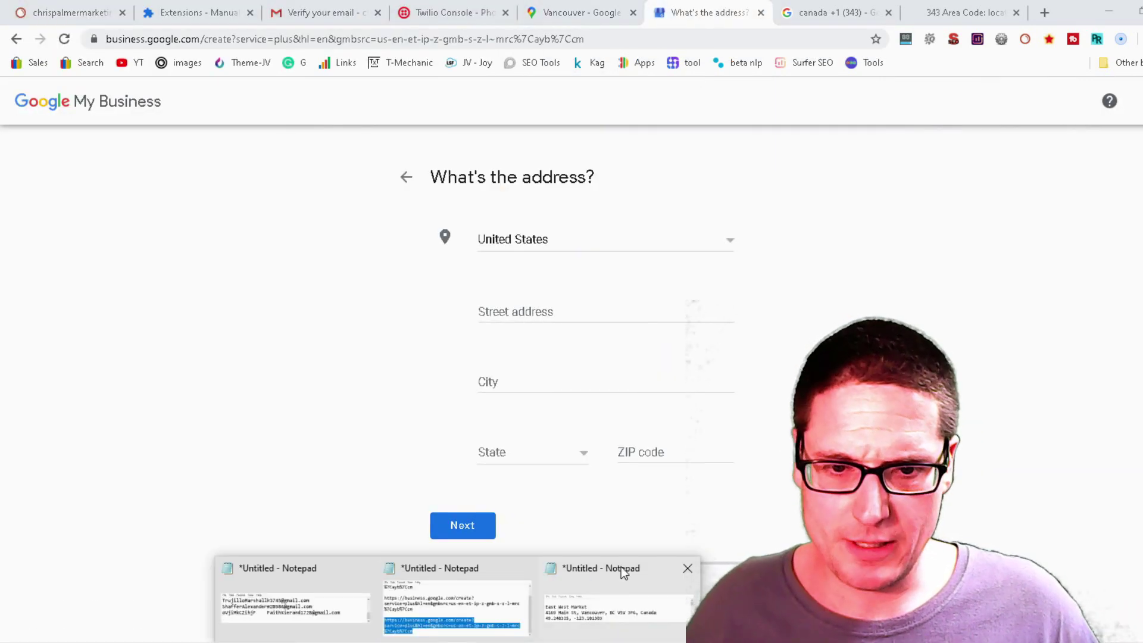
{"action": "left_click", "coordinate": [621, 567]}
{"action": "key", "text": "alt+Tab"}
{"action": "right_click", "coordinate": [521, 305]}
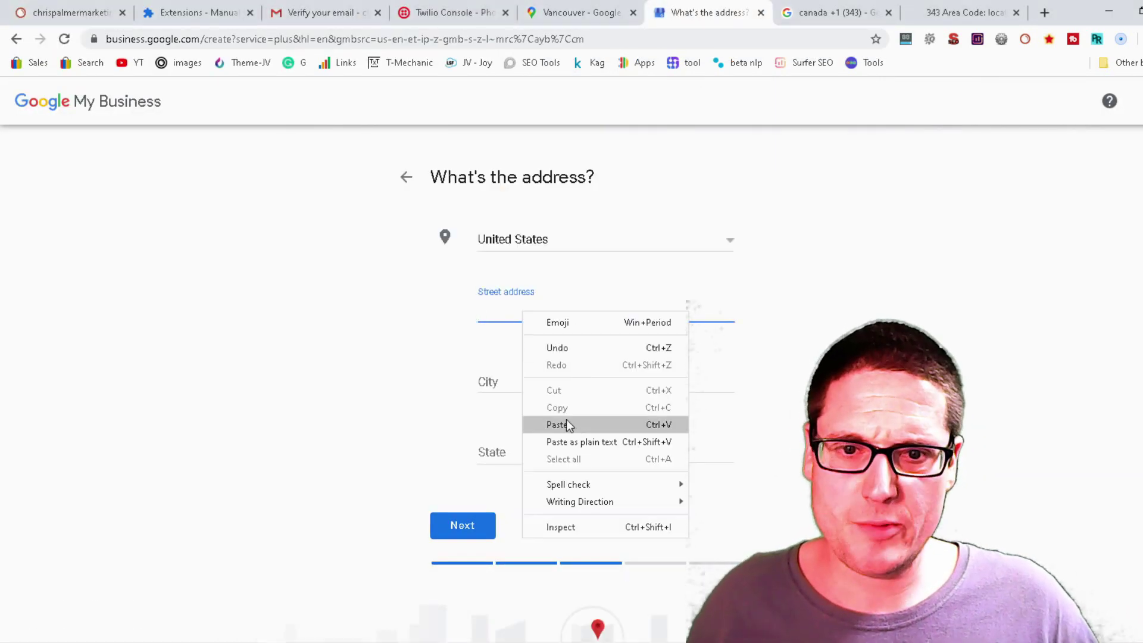
{"action": "left_click", "coordinate": [566, 427]}
Paste the postal code V5V 3P6 from the notes into the address form.
{"action": "mouse_move", "coordinate": [598, 640]}
{"action": "left_click", "coordinate": [599, 571]}
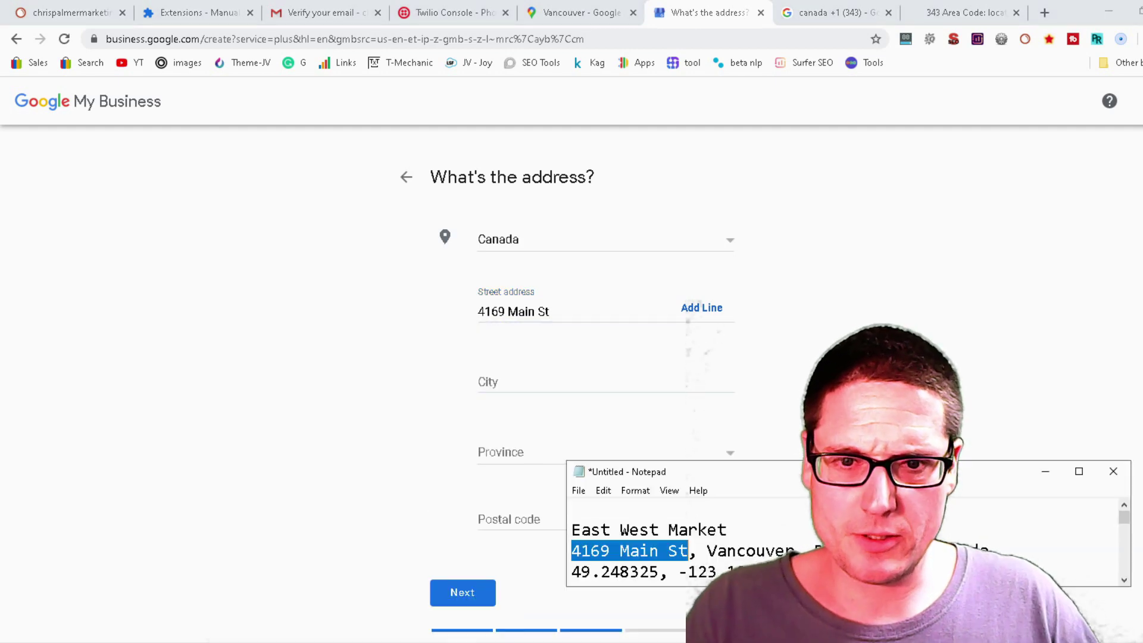
{"action": "key", "text": "alt+Tab"}
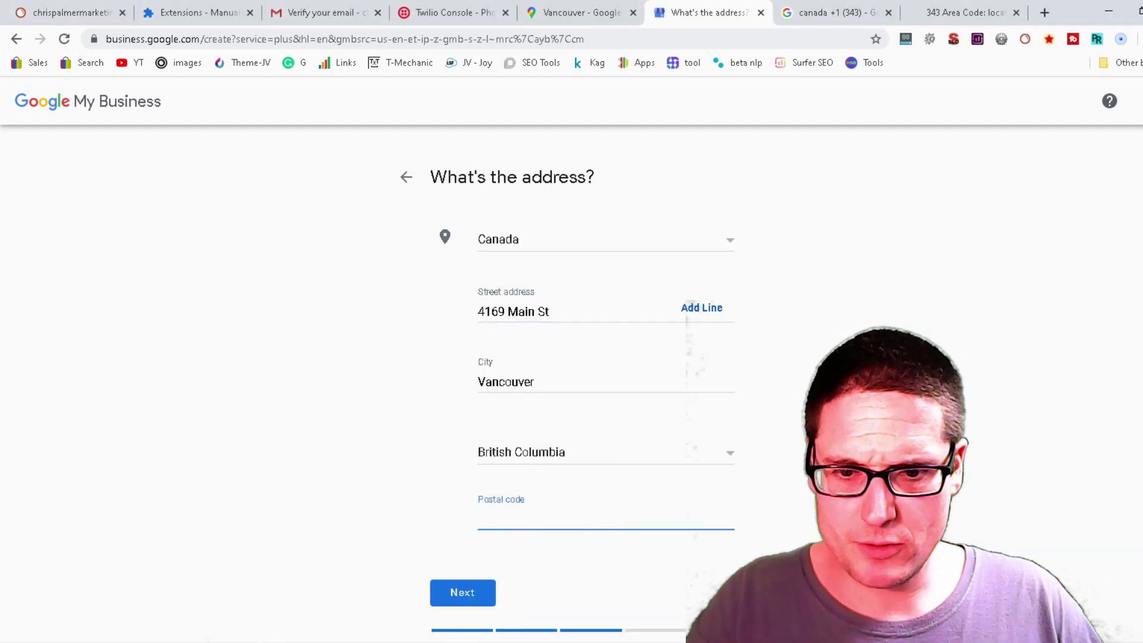
{"action": "left_click", "coordinate": [598, 640]}
{"action": "left_click", "coordinate": [574, 563]}
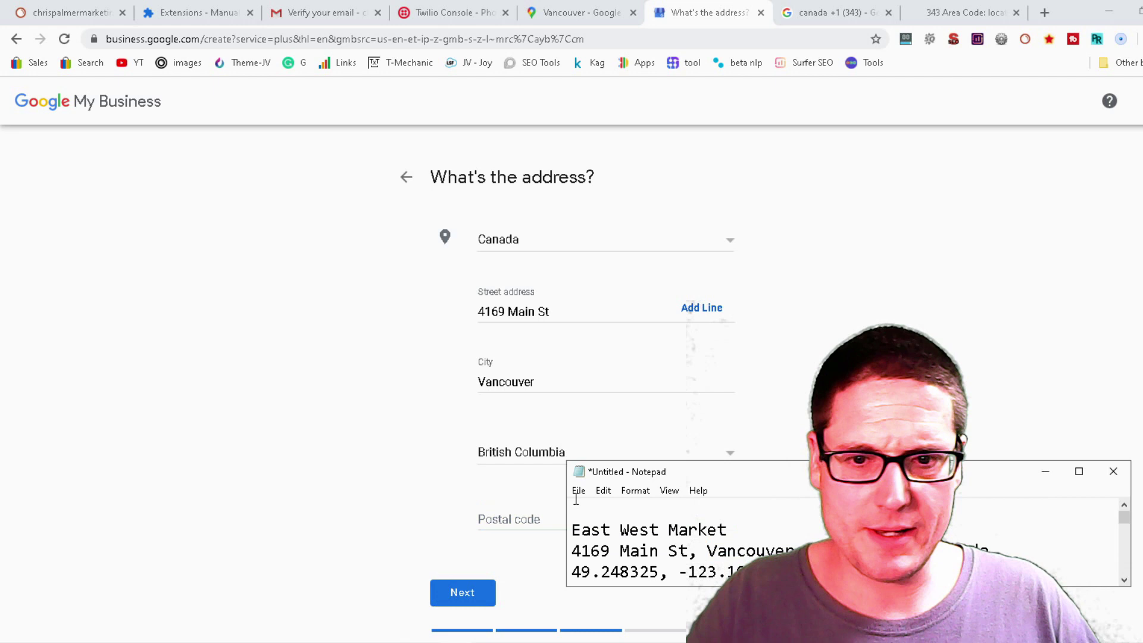
{"action": "key", "text": "alt+Tab"}
{"action": "right_click", "coordinate": [511, 518]}
{"action": "left_click", "coordinate": [598, 420]}
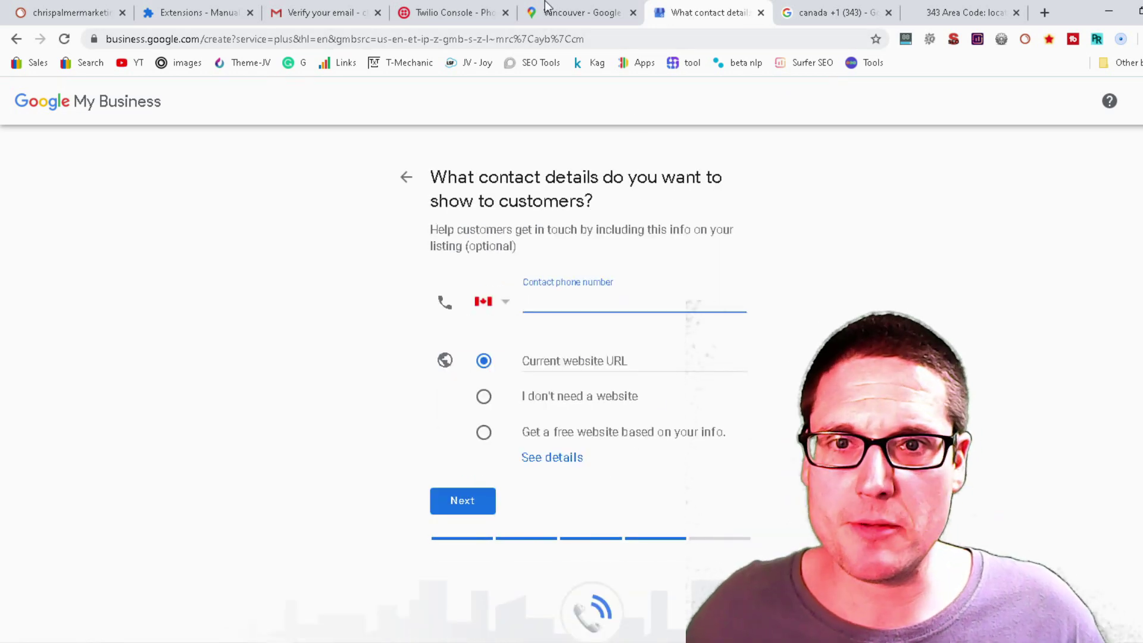
Add the Vancouver Twilio number as phone and the Etsy shop URL as website, then finish.
{"action": "left_click", "coordinate": [448, 8]}
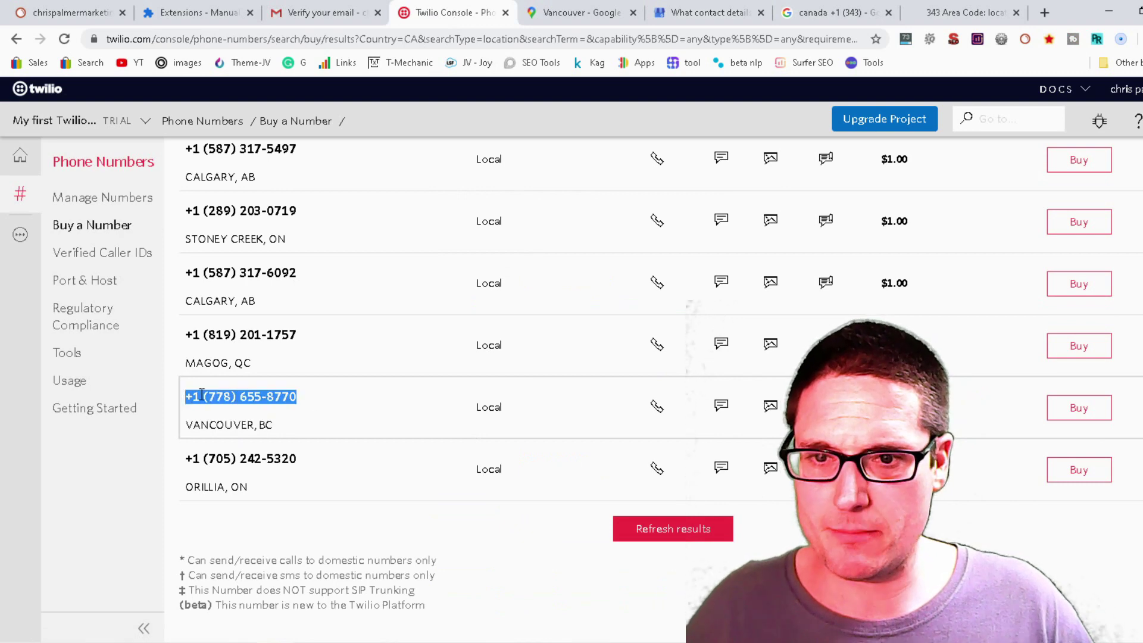
{"action": "left_click", "coordinate": [709, 11]}
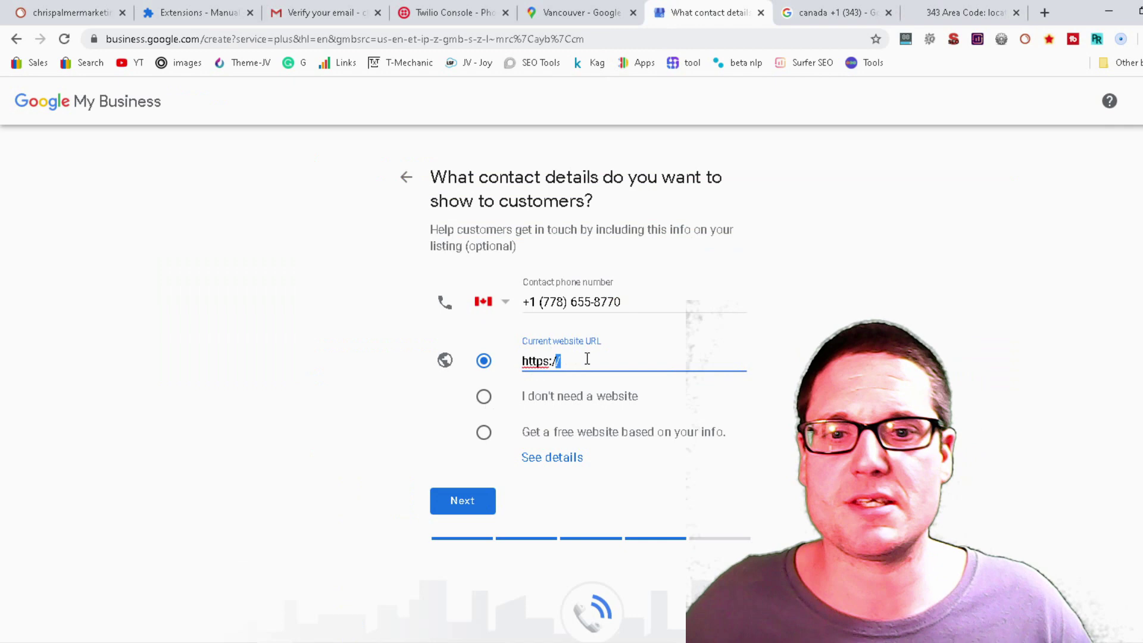
{"action": "right_click", "coordinate": [588, 359]}
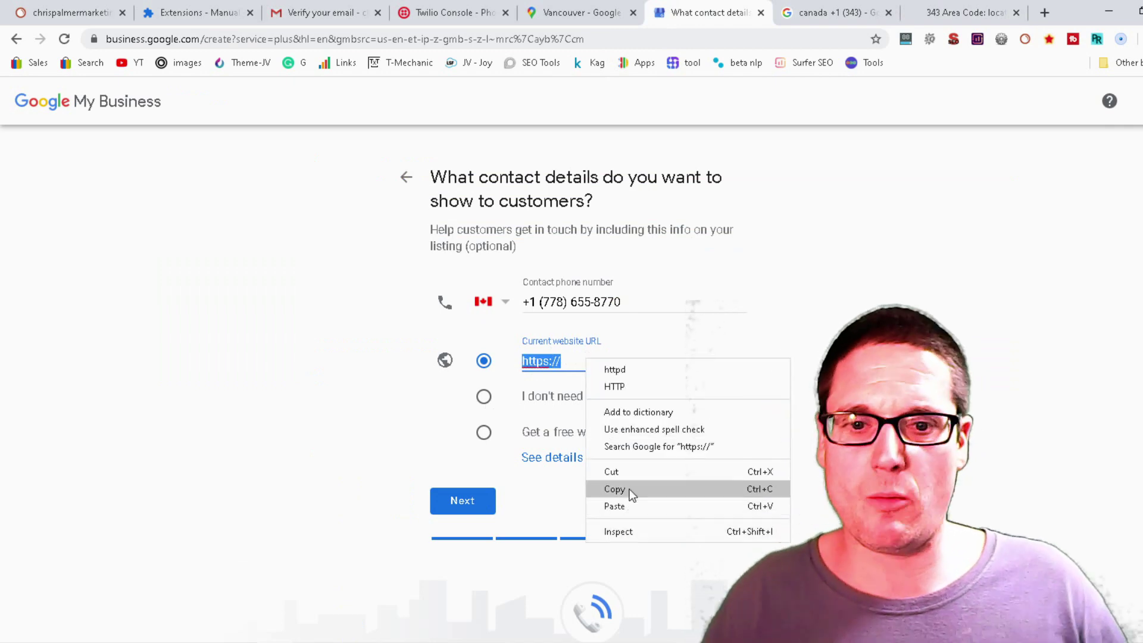
{"action": "left_click", "coordinate": [621, 504]}
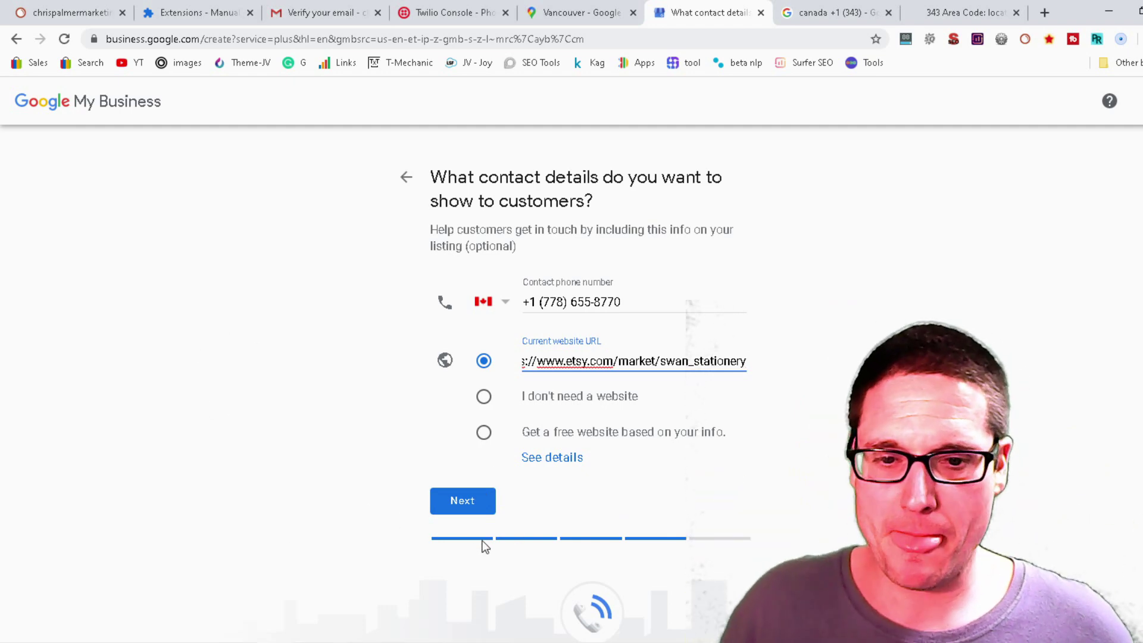
{"action": "left_click", "coordinate": [471, 502]}
{"action": "left_click", "coordinate": [462, 373]}
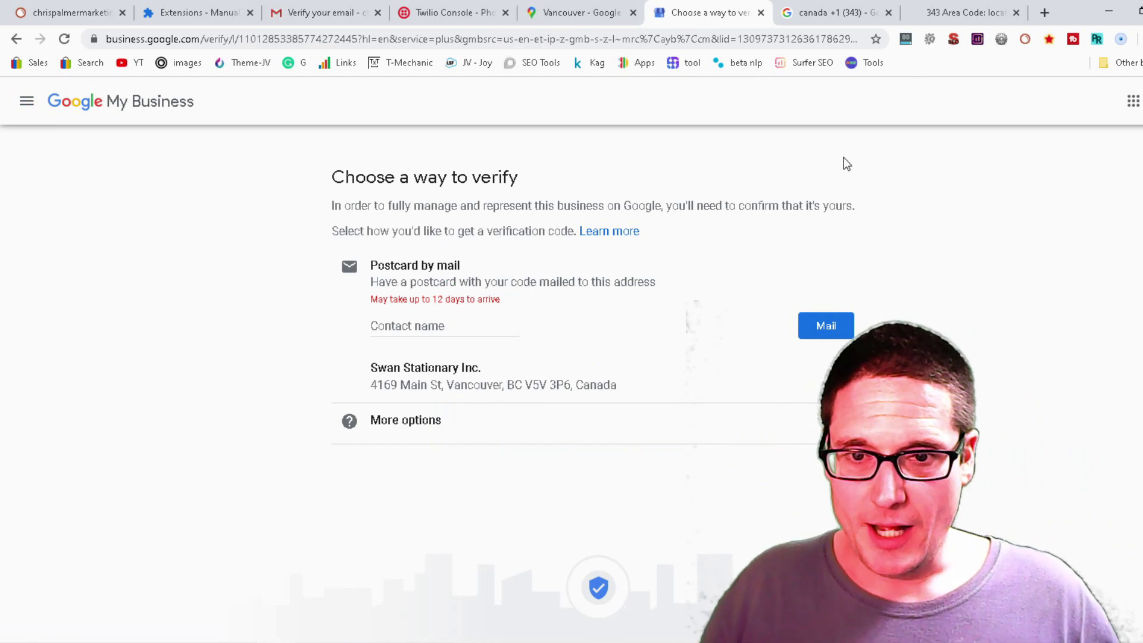
Under More options, choose Later to verify the listing later.
{"action": "left_click", "coordinate": [505, 410]}
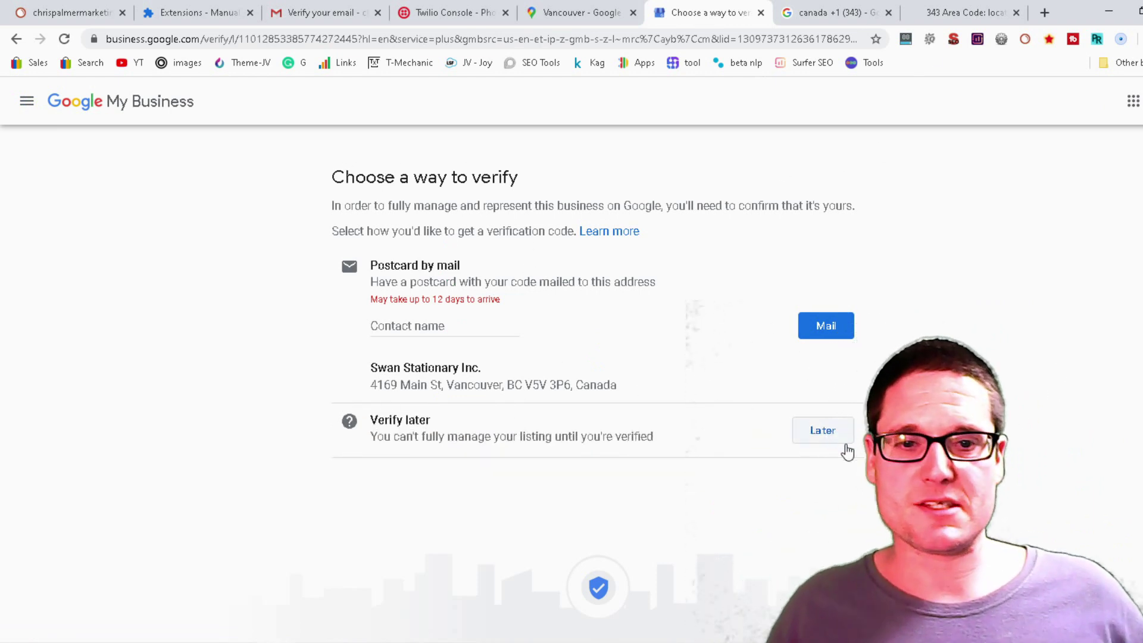
{"action": "left_click", "coordinate": [827, 437]}
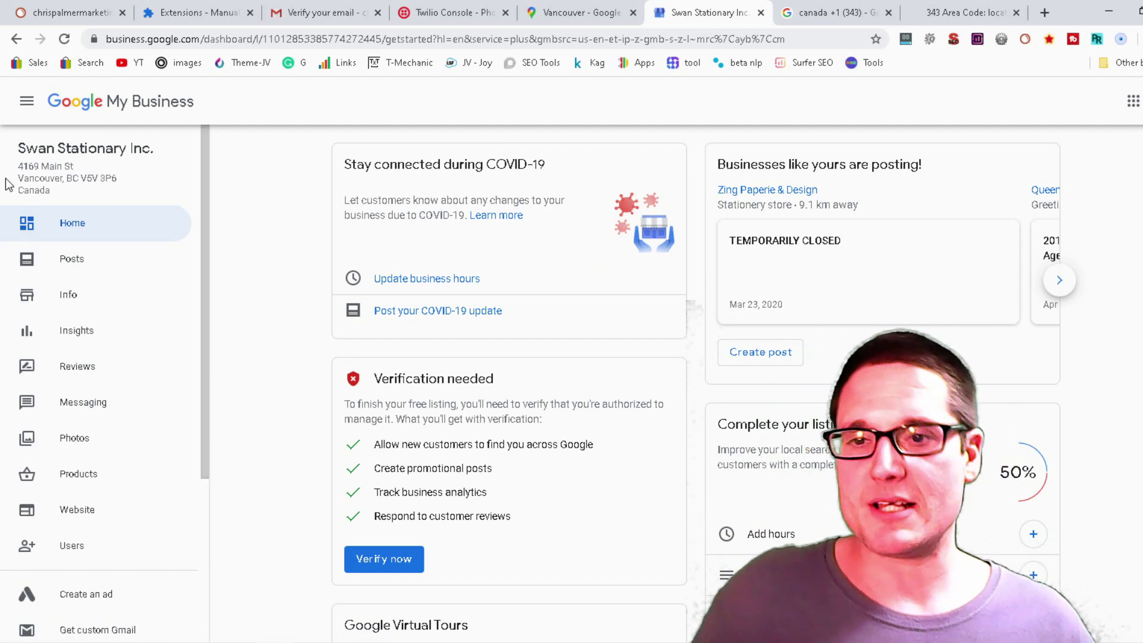
{"action": "left_click", "coordinate": [73, 306]}
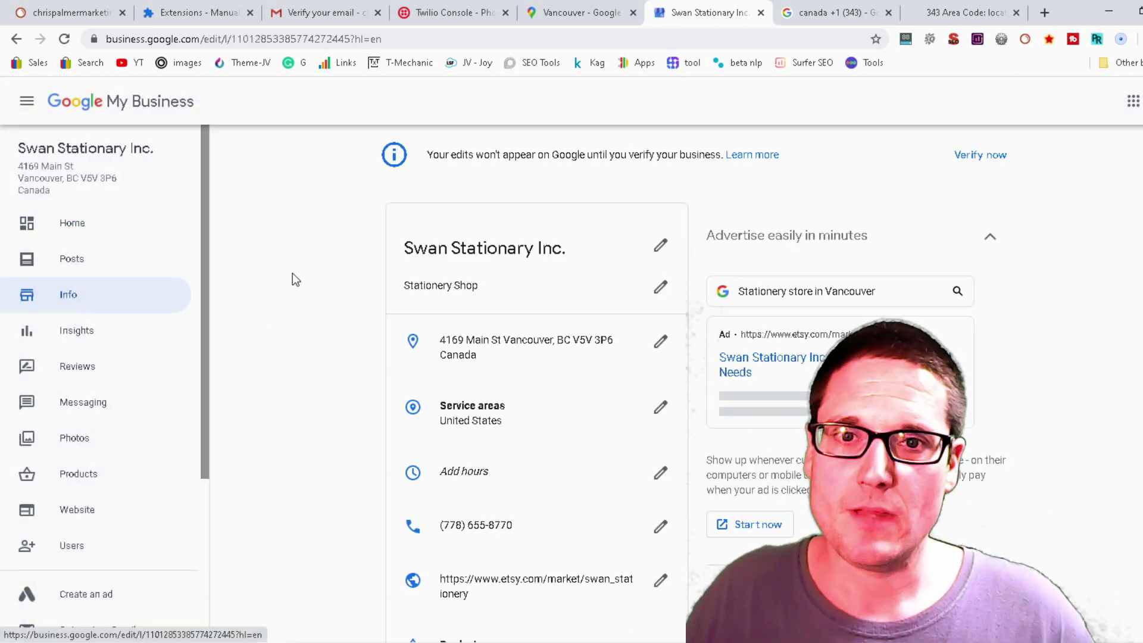
{"action": "scroll", "coordinate": [684, 554], "scroll_direction": "down", "scroll_amount": 2}
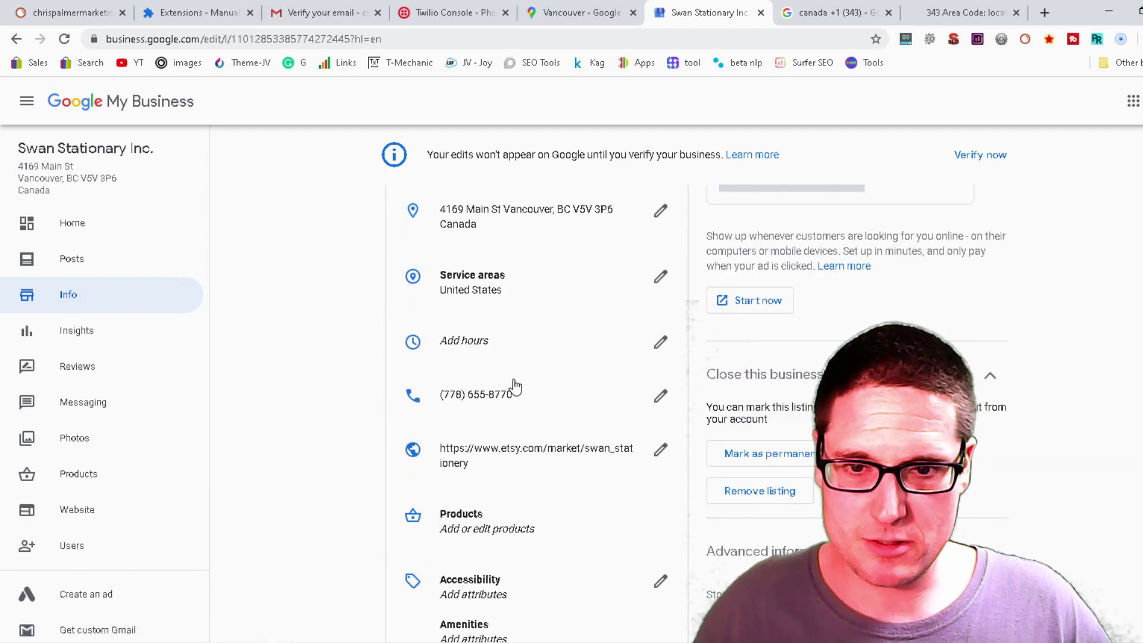
{"action": "left_click", "coordinate": [660, 396]}
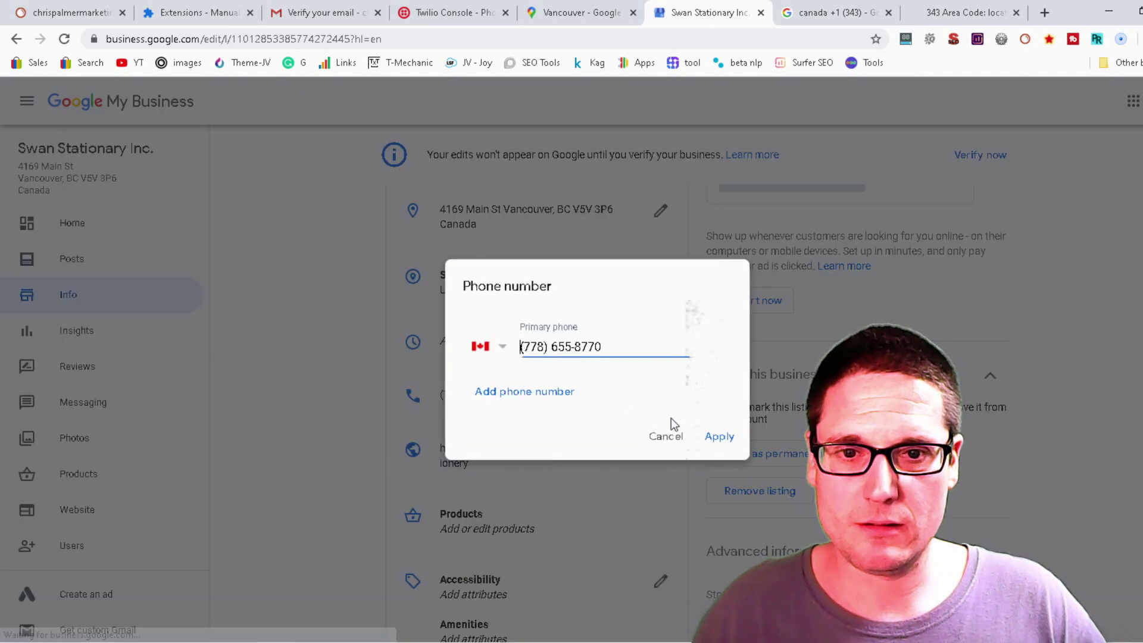
{"action": "left_click", "coordinate": [424, 8]}
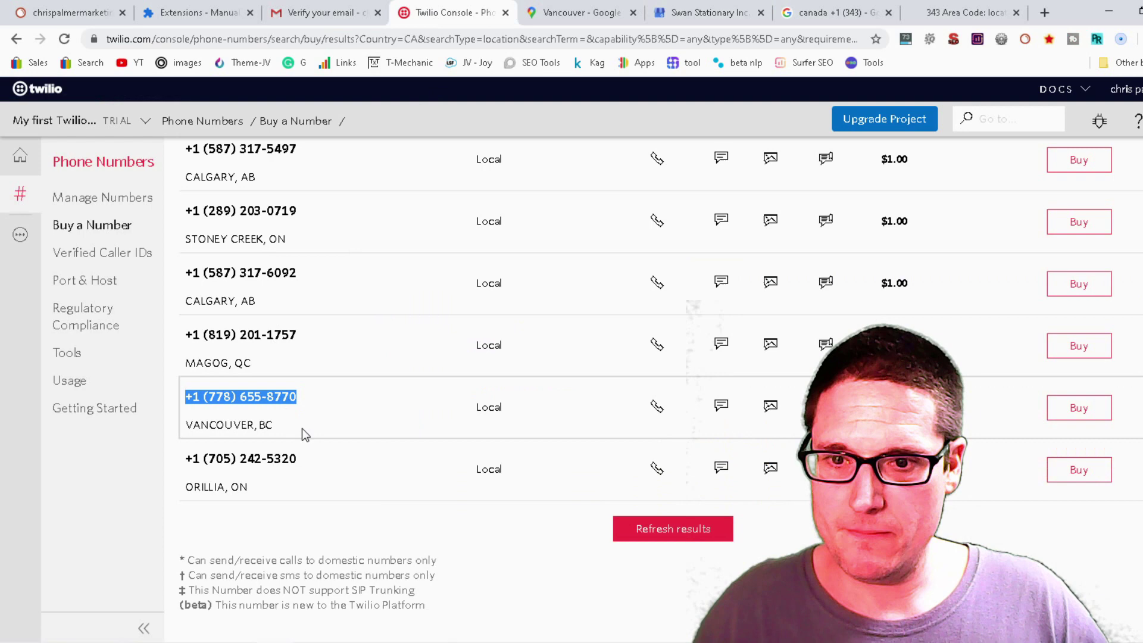
{"action": "left_click_drag", "start_coordinate": [297, 459], "coordinate": [188, 463]}
{"action": "key", "text": "ctrl+c"}
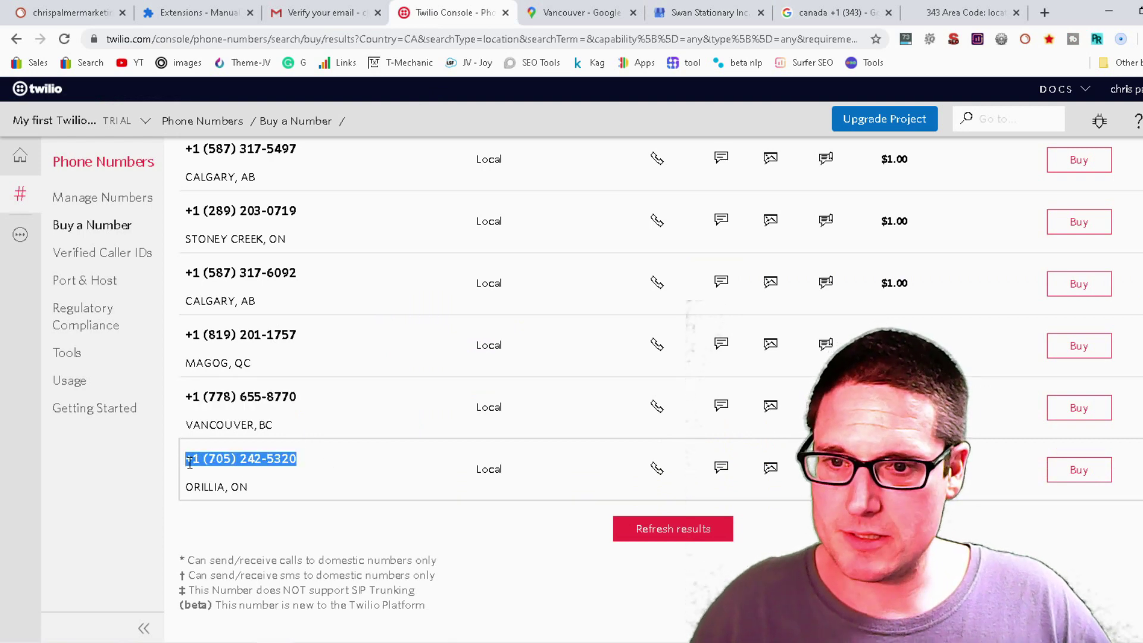
{"action": "right_click", "coordinate": [190, 463]}
{"action": "left_click", "coordinate": [238, 474]}
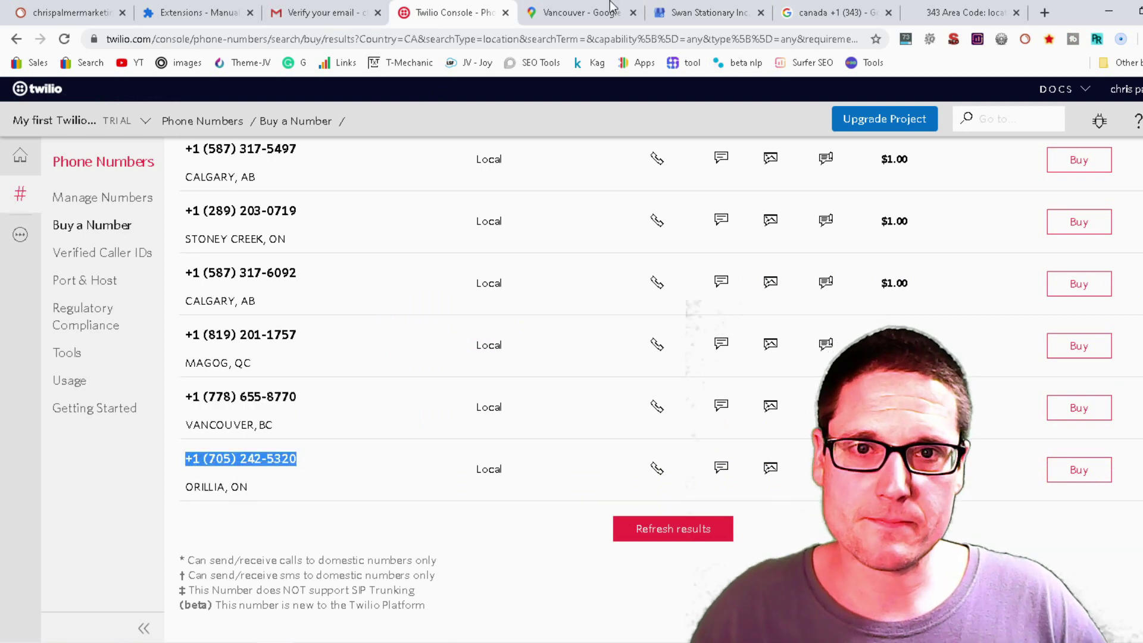
Replace the primary phone with the Orillia number, apply it, and try Verify now.
{"action": "left_click", "coordinate": [691, 13]}
{"action": "triple_click", "coordinate": [552, 347]}
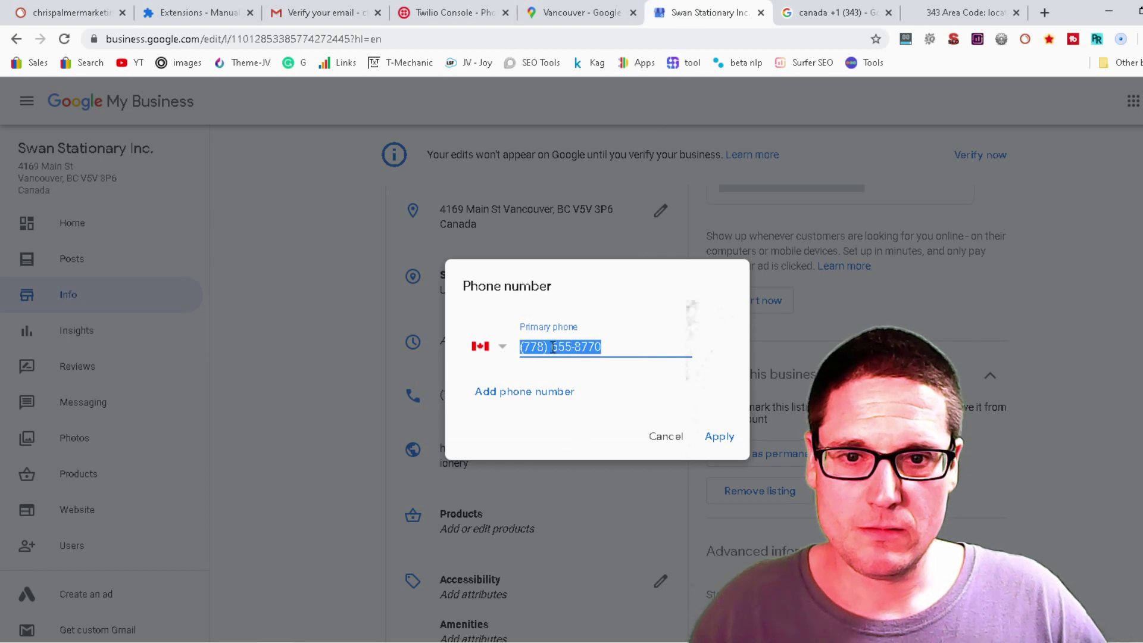
{"action": "right_click", "coordinate": [553, 347]}
{"action": "left_click", "coordinate": [592, 390]}
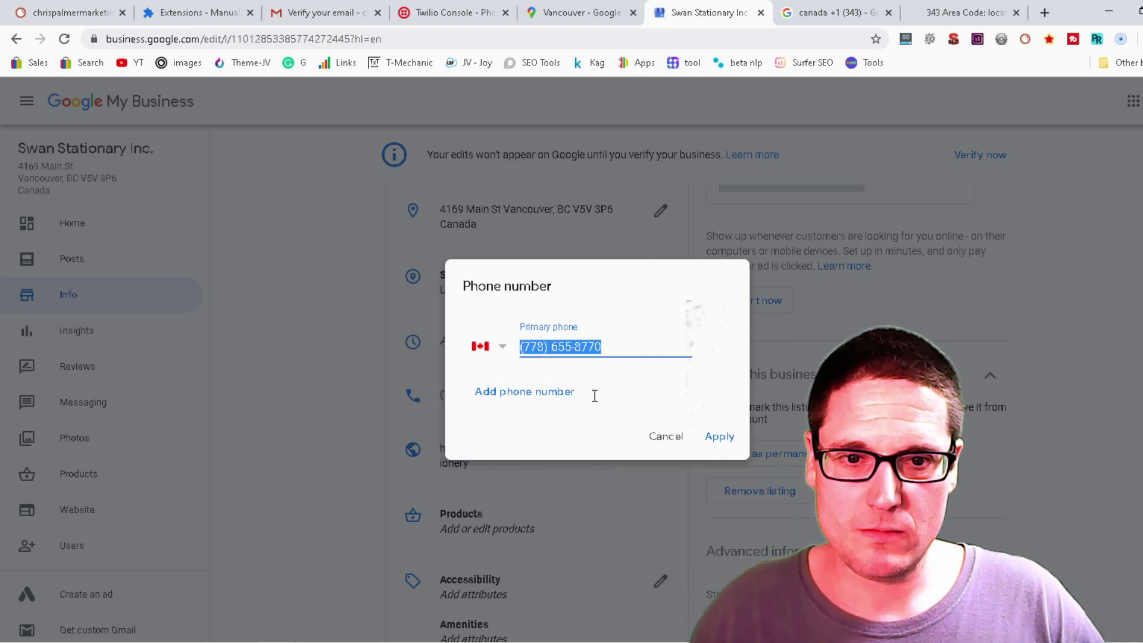
{"action": "left_click", "coordinate": [721, 443]}
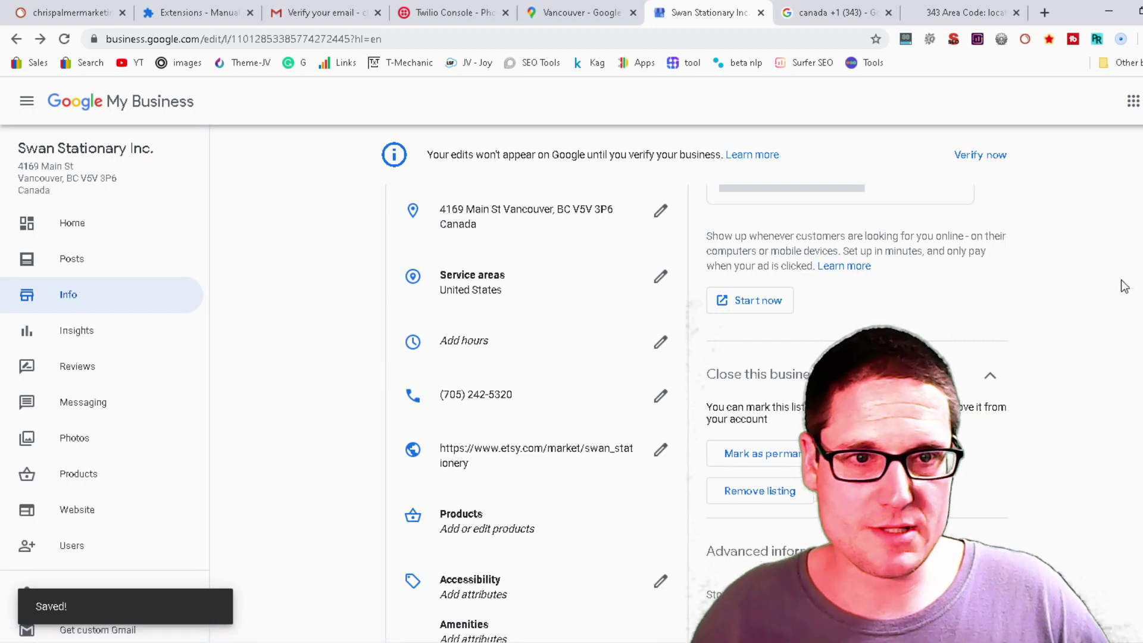
{"action": "left_click", "coordinate": [974, 155]}
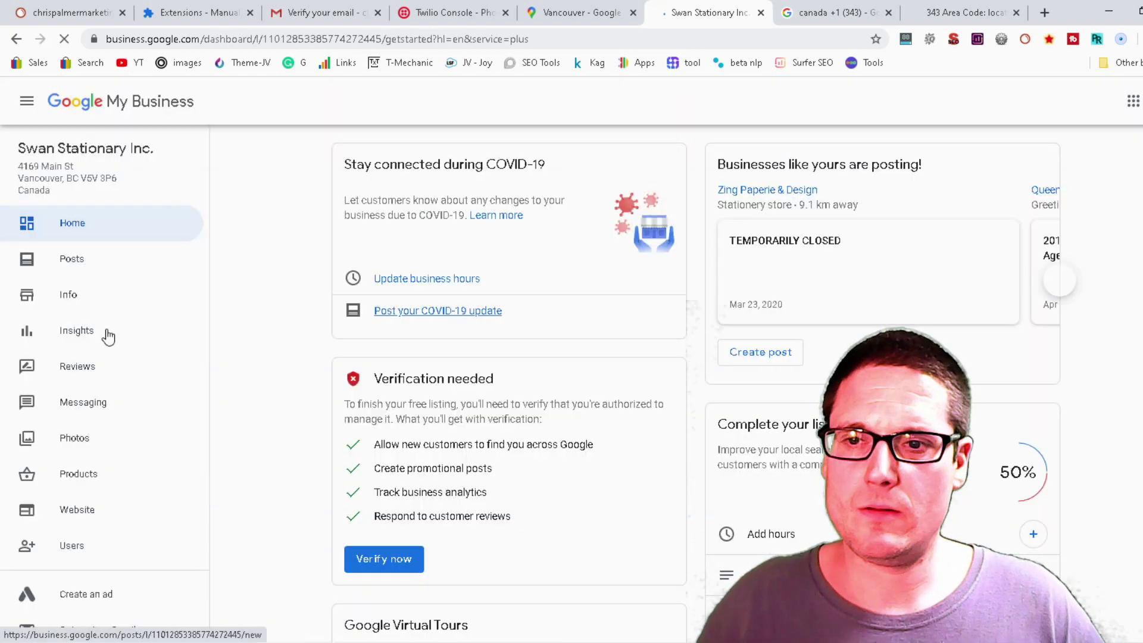
{"action": "left_click", "coordinate": [105, 291]}
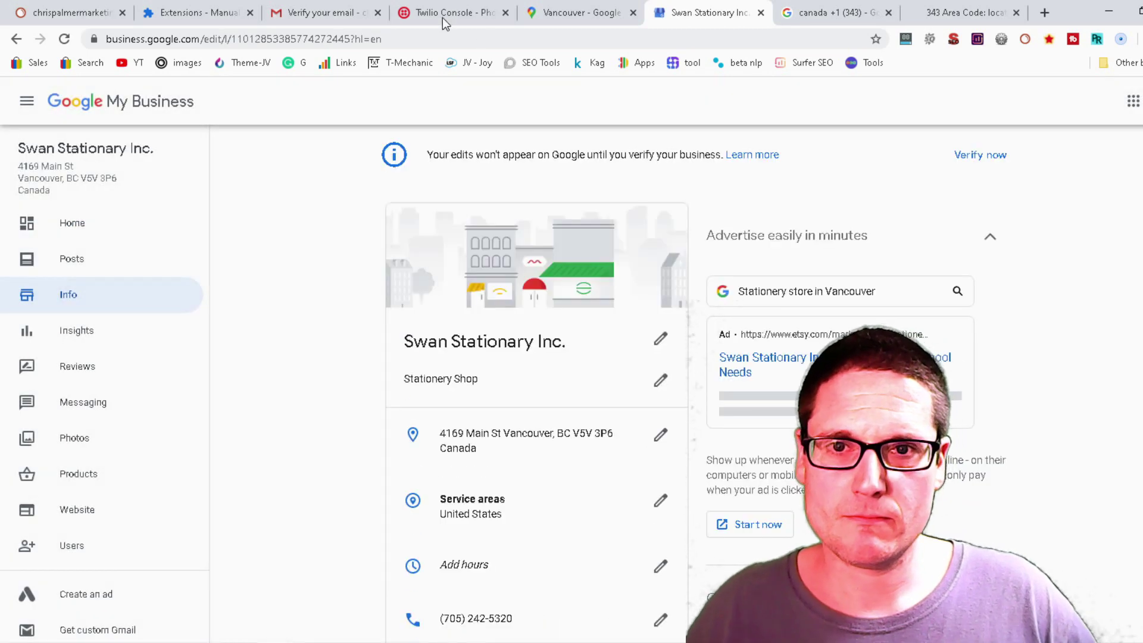
{"action": "left_click", "coordinate": [442, 17]}
{"action": "left_click_drag", "start_coordinate": [331, 397], "coordinate": [184, 396]}
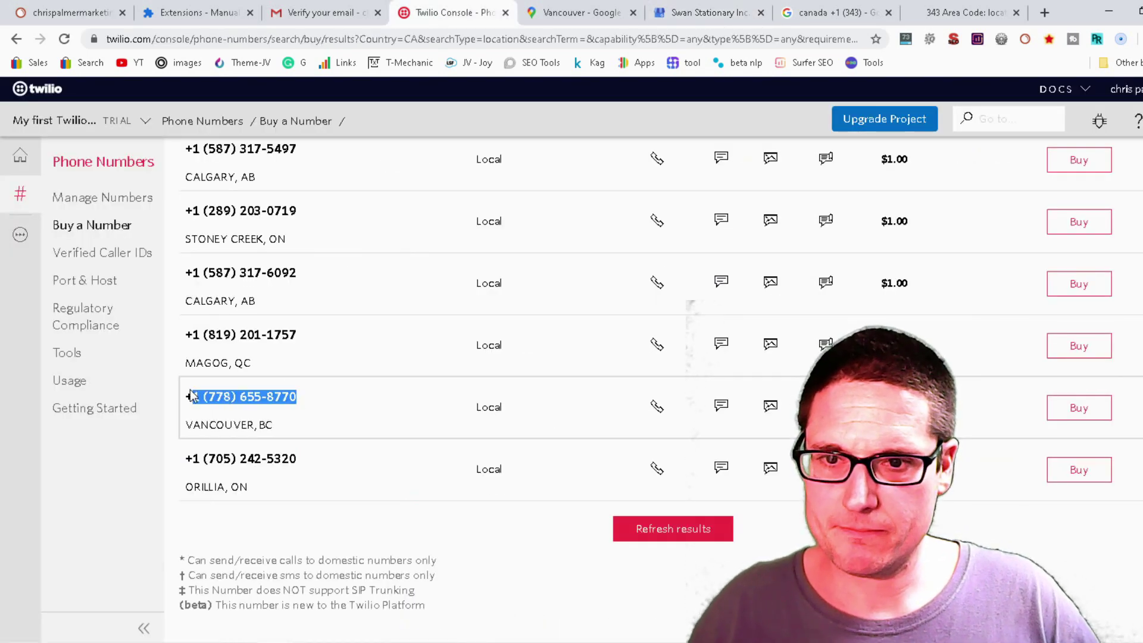
{"action": "right_click", "coordinate": [196, 402]}
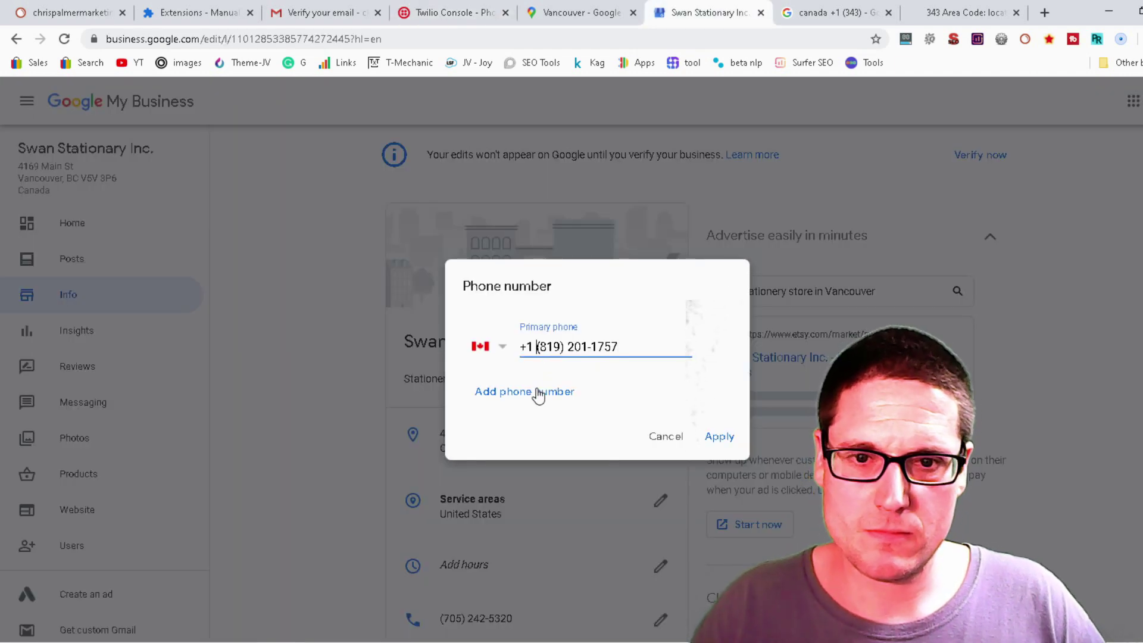
{"action": "key", "text": "BackSpace"}
{"action": "key", "text": "BackSpace"}
{"action": "key", "text": "BackSpace"}
{"action": "left_click", "coordinate": [721, 441]}
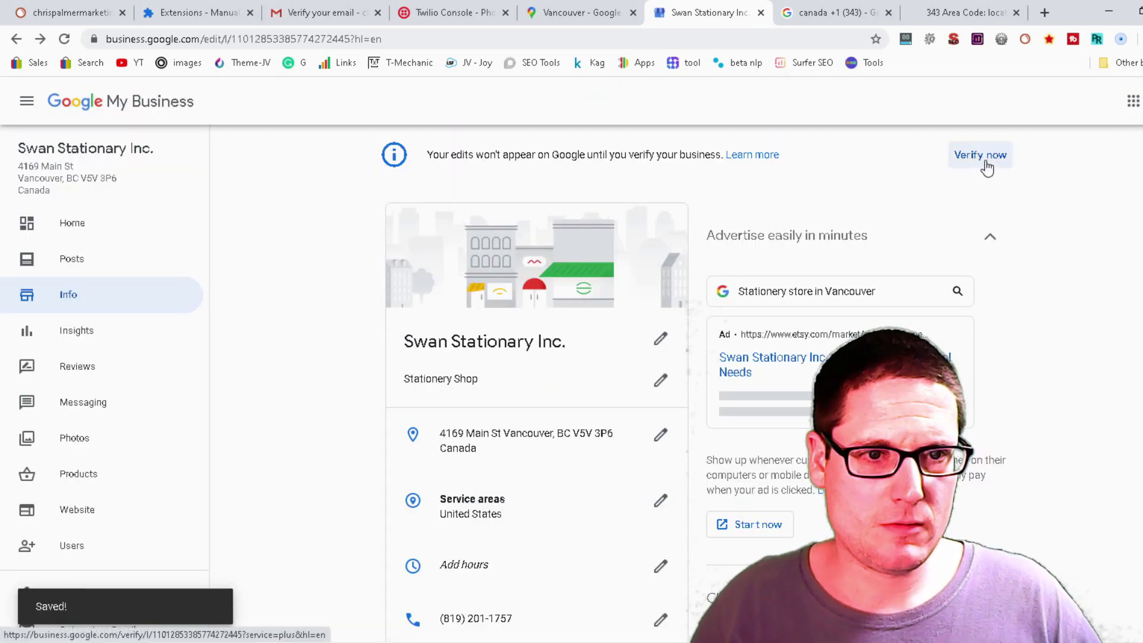
{"action": "left_click", "coordinate": [982, 156]}
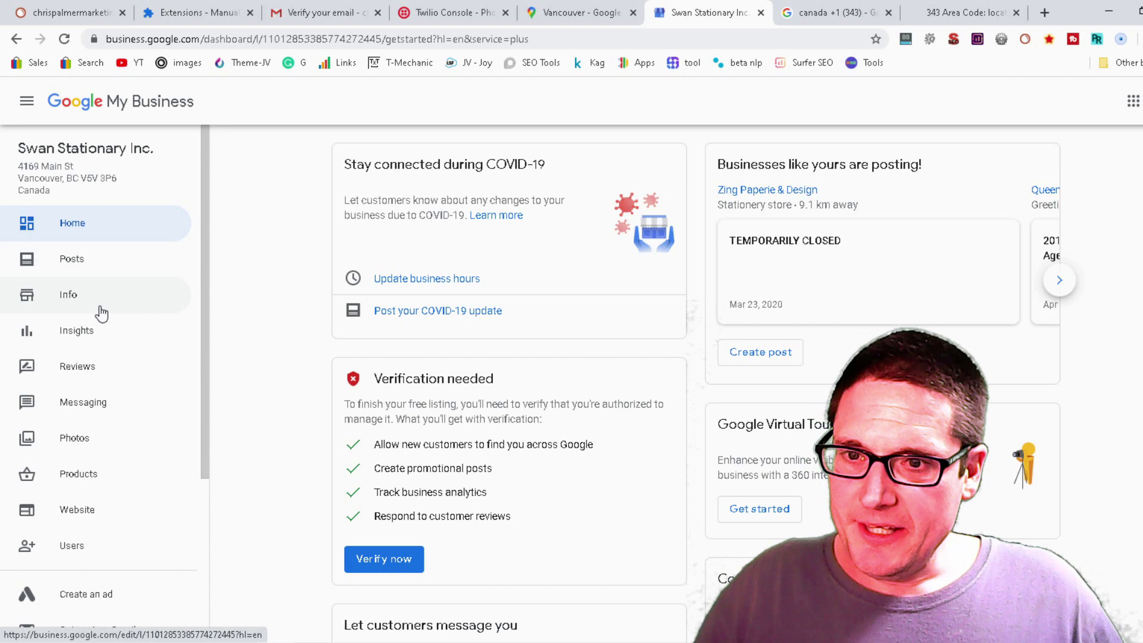
With the red pen, finish the top-to-bottom arrow and sketch a new box pointing into the top box.
{"action": "left_click", "coordinate": [97, 302]}
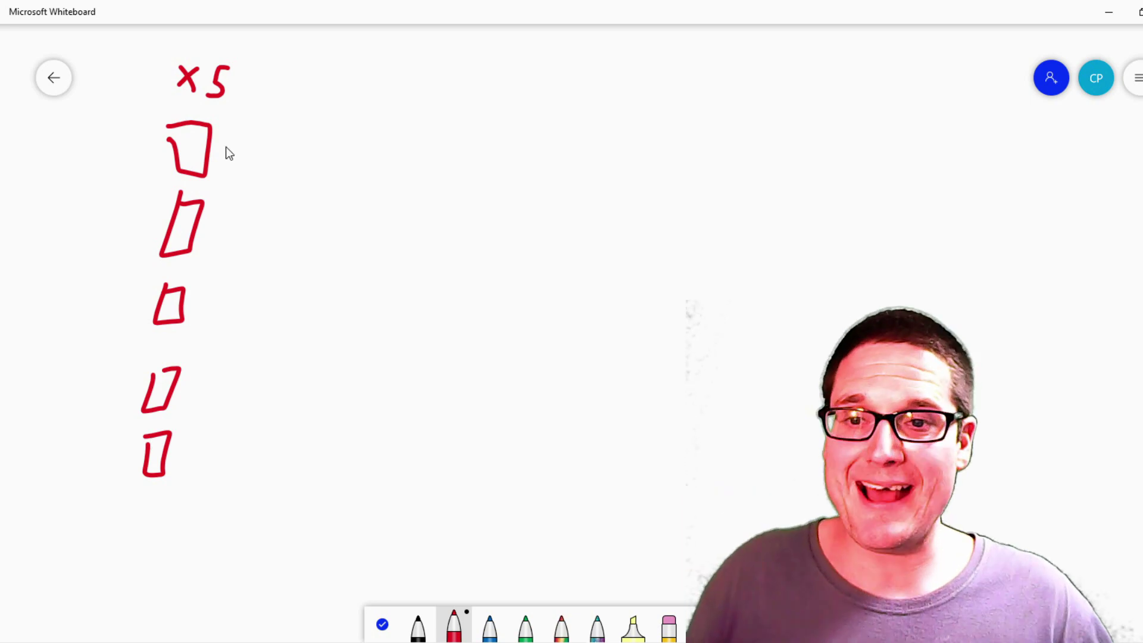
{"action": "left_click_drag", "start_coordinate": [161, 455], "coordinate": [190, 480]}
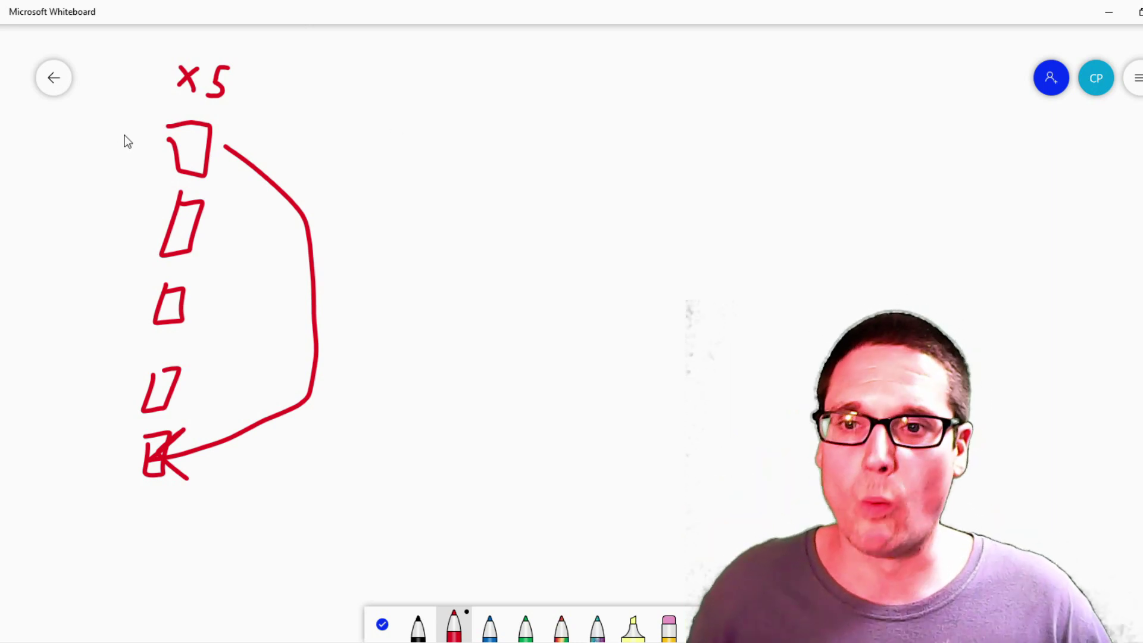
{"action": "left_click", "coordinate": [123, 131]}
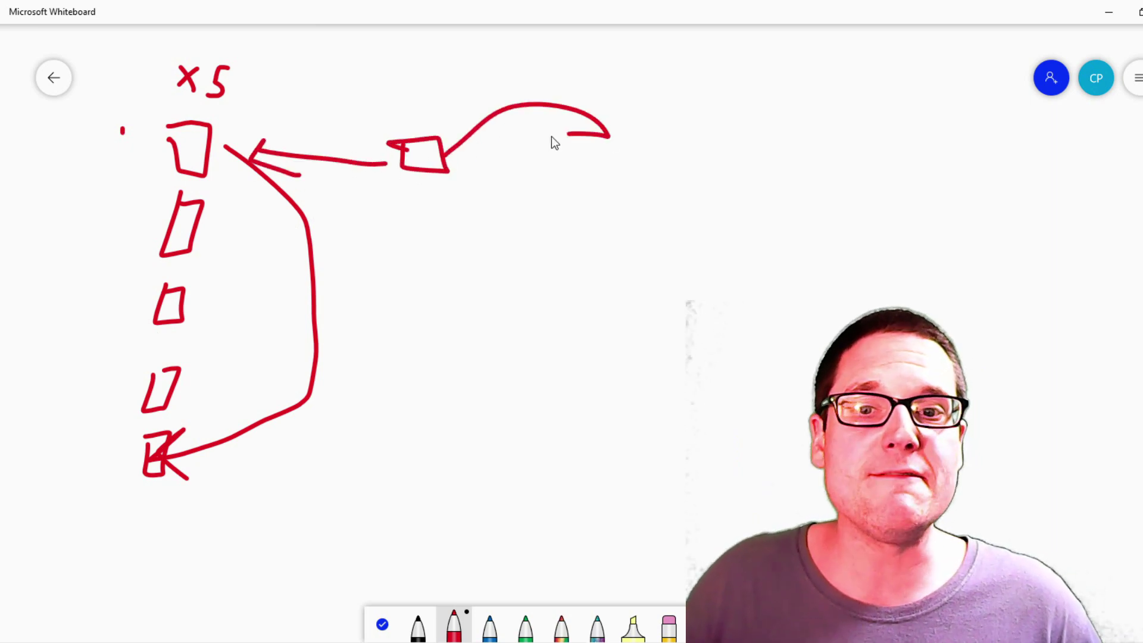
{"action": "left_click_drag", "start_coordinate": [557, 60], "coordinate": [581, 87]}
{"action": "left_click_drag", "start_coordinate": [602, 55], "coordinate": [639, 83]}
{"action": "left_click_drag", "start_coordinate": [594, 91], "coordinate": [668, 88]}
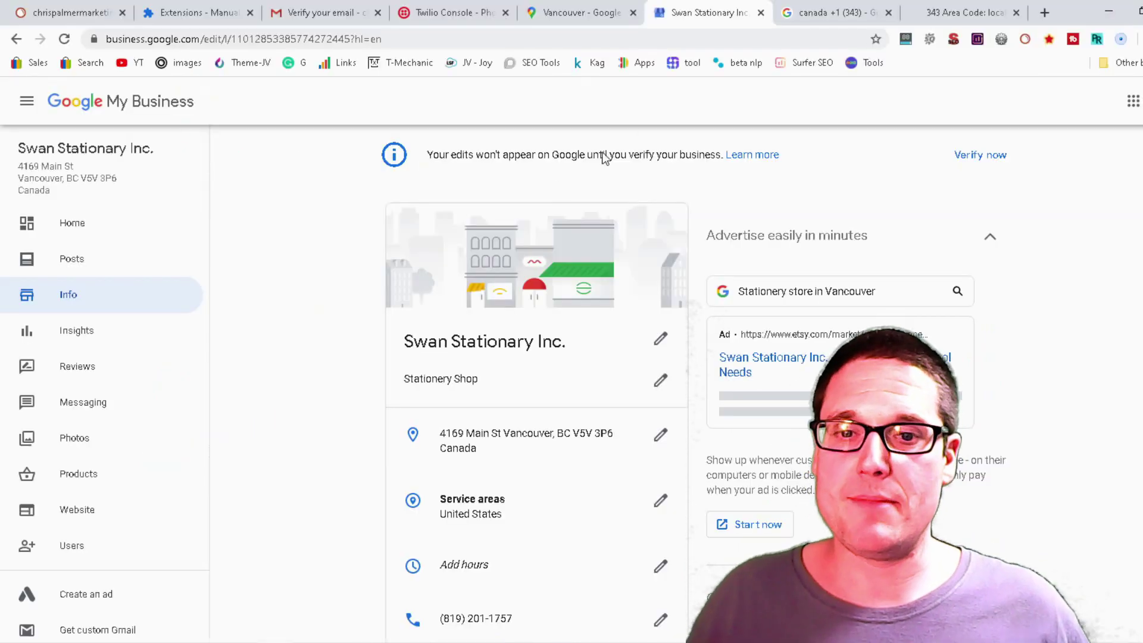
{"action": "scroll", "coordinate": [347, 613], "scroll_direction": "down", "scroll_amount": 3}
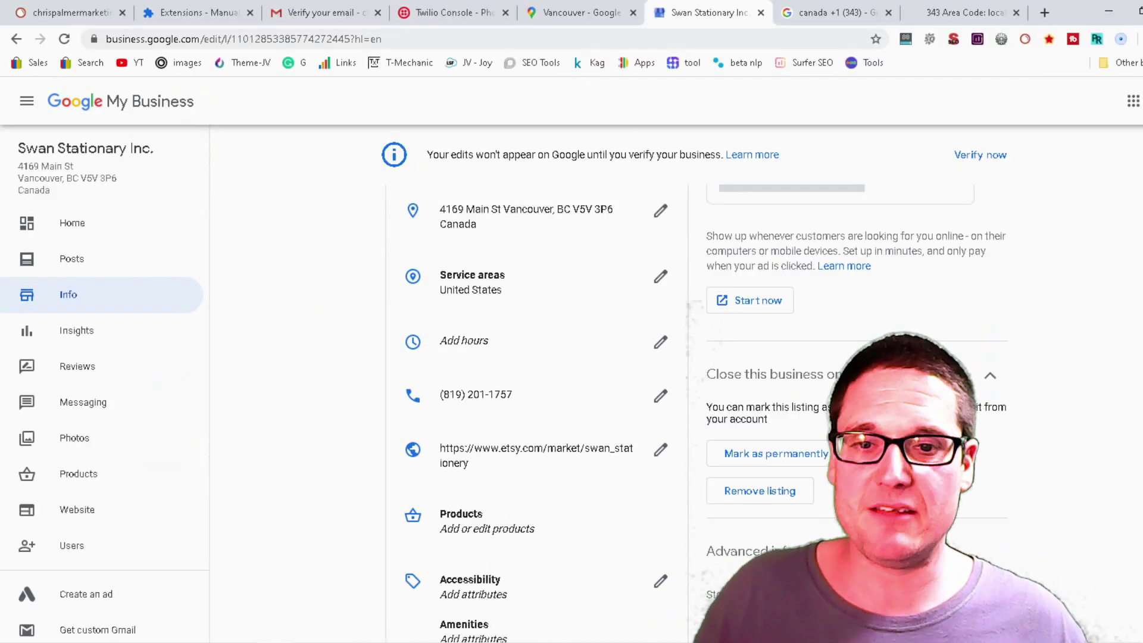
{"action": "left_click", "coordinate": [661, 395]}
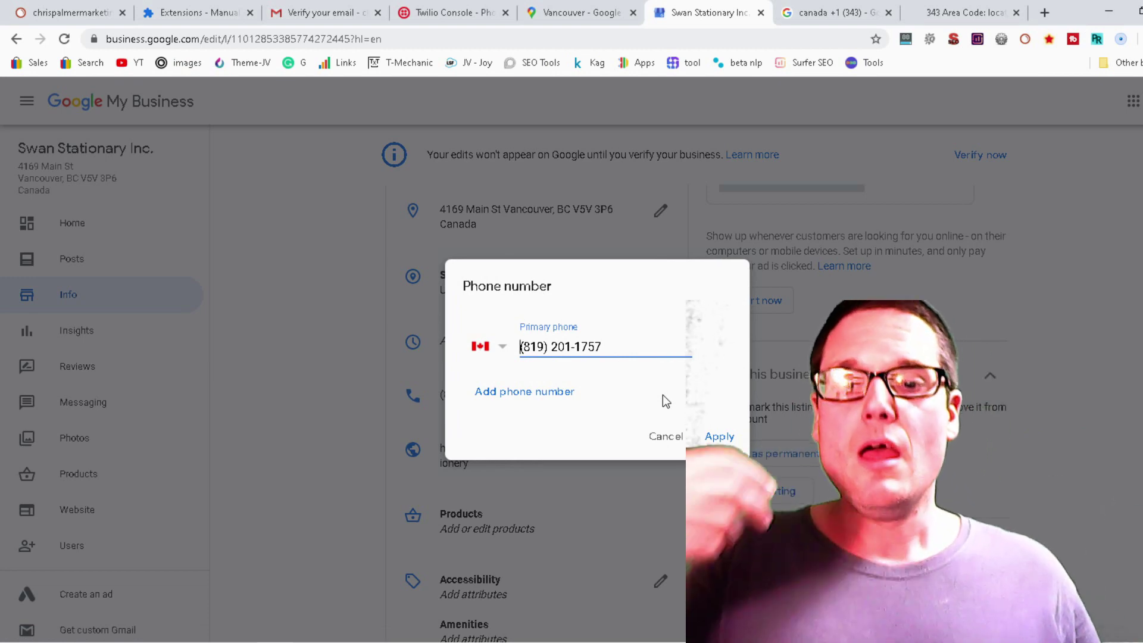
{"action": "left_click_drag", "start_coordinate": [631, 347], "coordinate": [528, 335]}
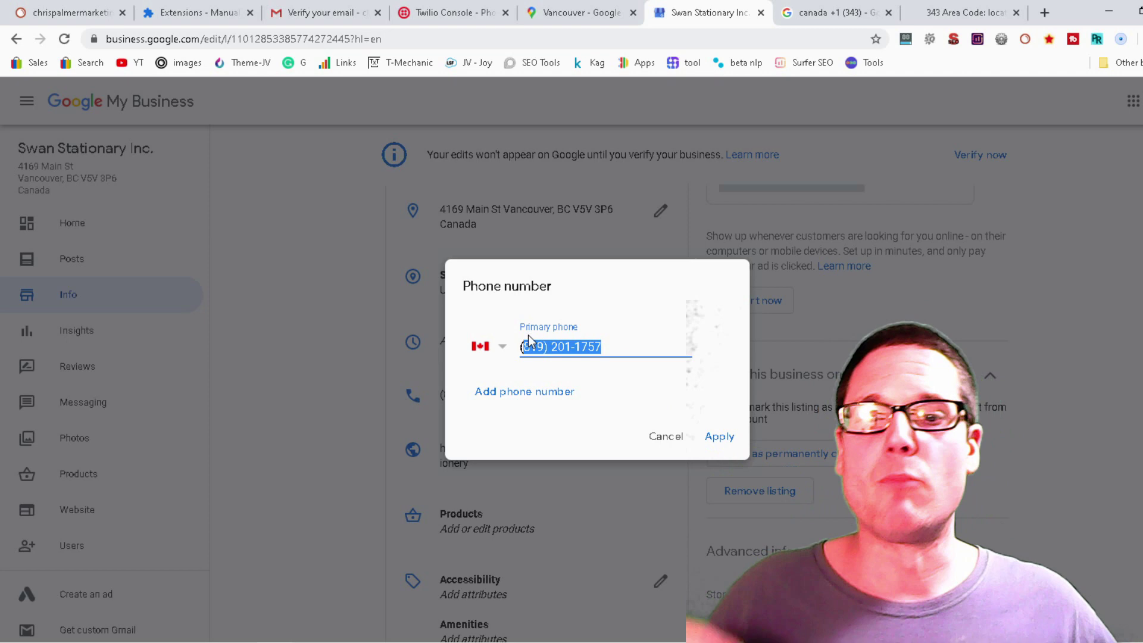
{"action": "key", "text": "BackSpace"}
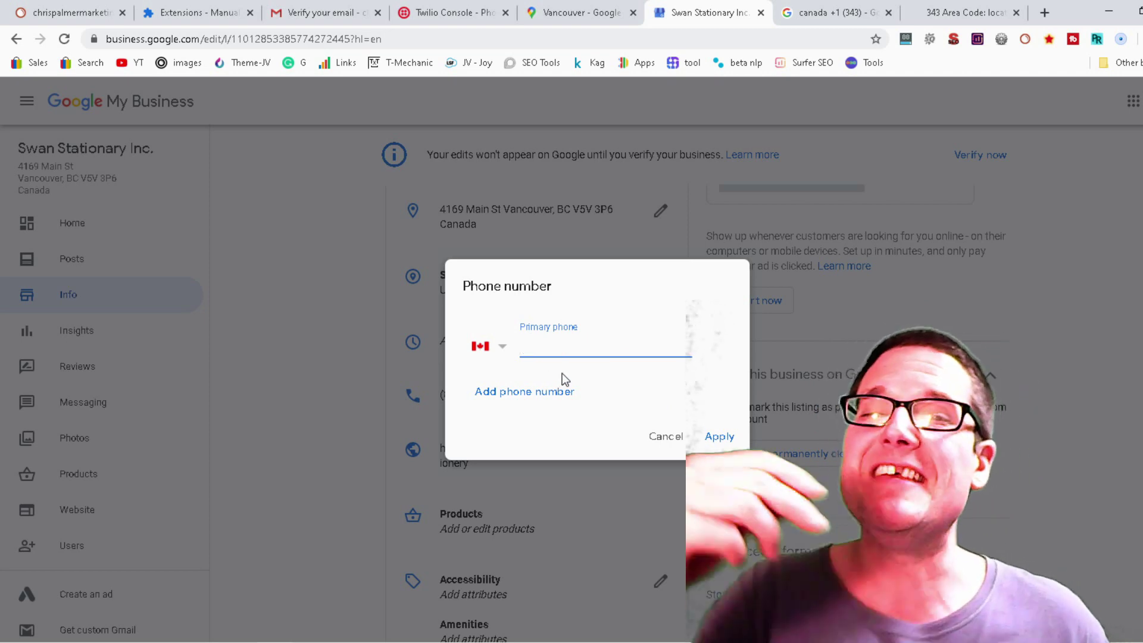
{"action": "left_click", "coordinate": [427, 12]}
{"action": "scroll", "coordinate": [357, 321], "scroll_direction": "up", "scroll_amount": 4}
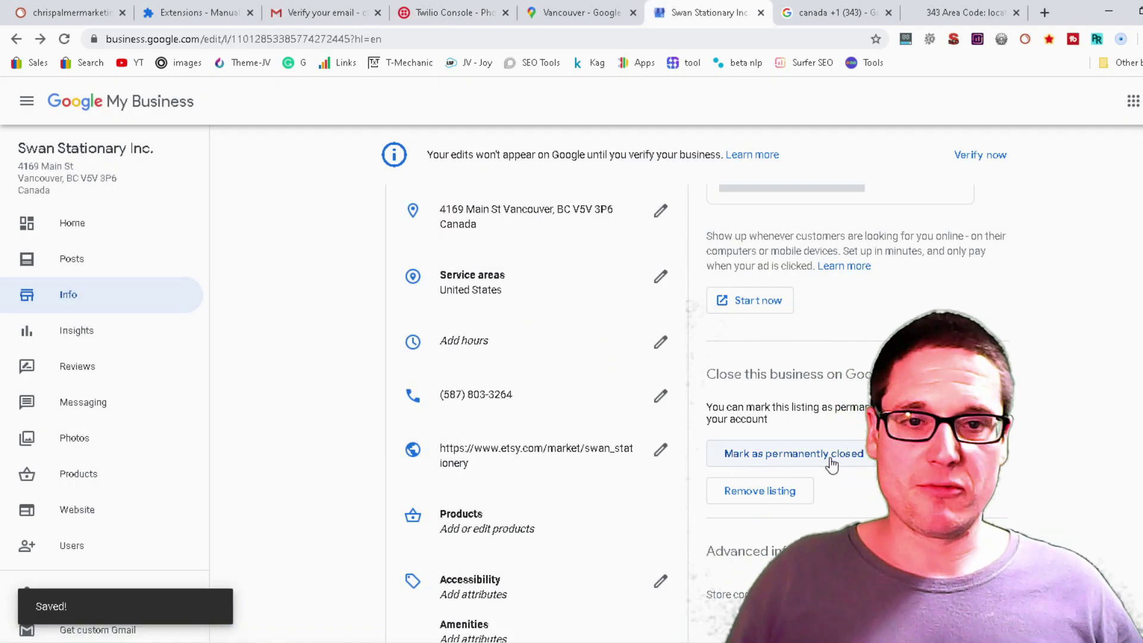
{"action": "scroll", "coordinate": [1035, 225], "scroll_direction": "up", "scroll_amount": 4}
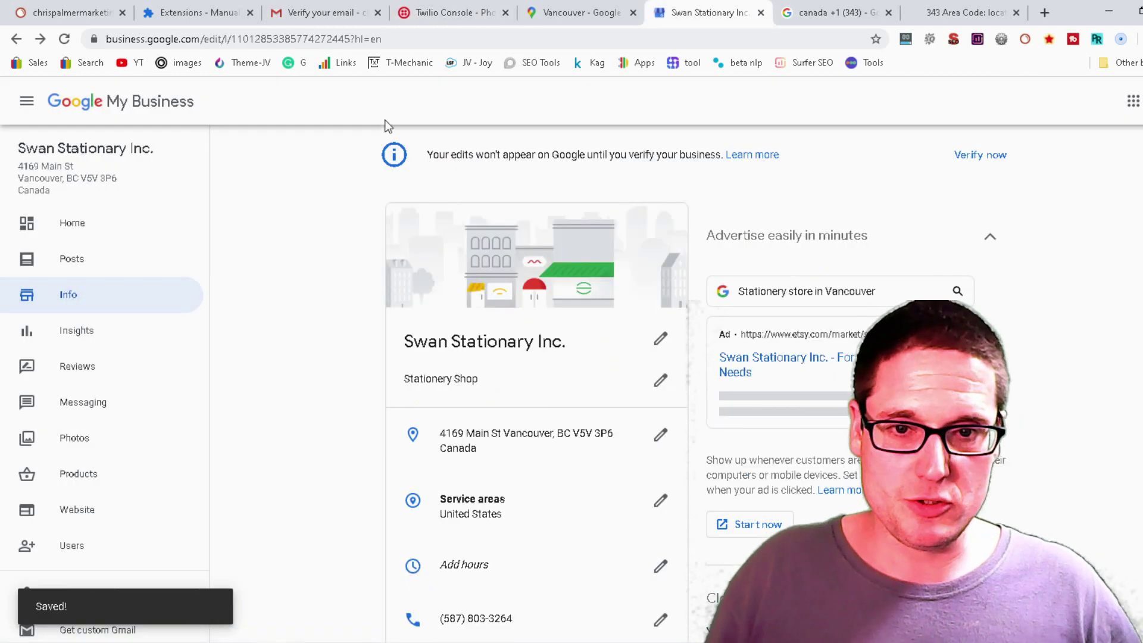
{"action": "left_click", "coordinate": [976, 156]}
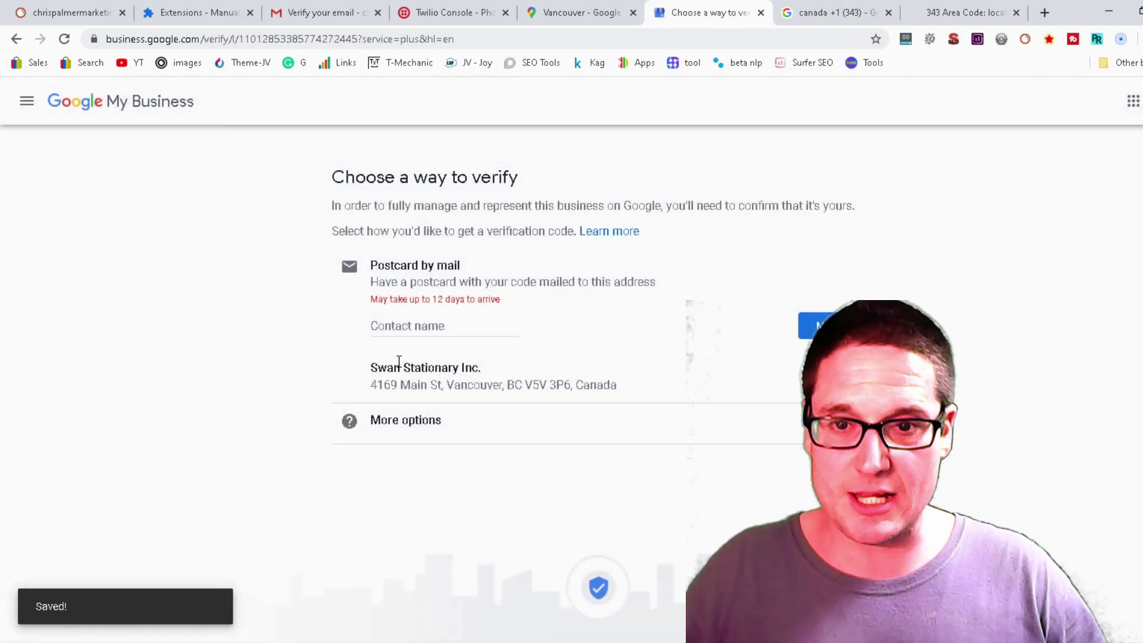
Reveal more verification options, then return to the Twilio Console number list.
{"action": "left_click", "coordinate": [434, 424]}
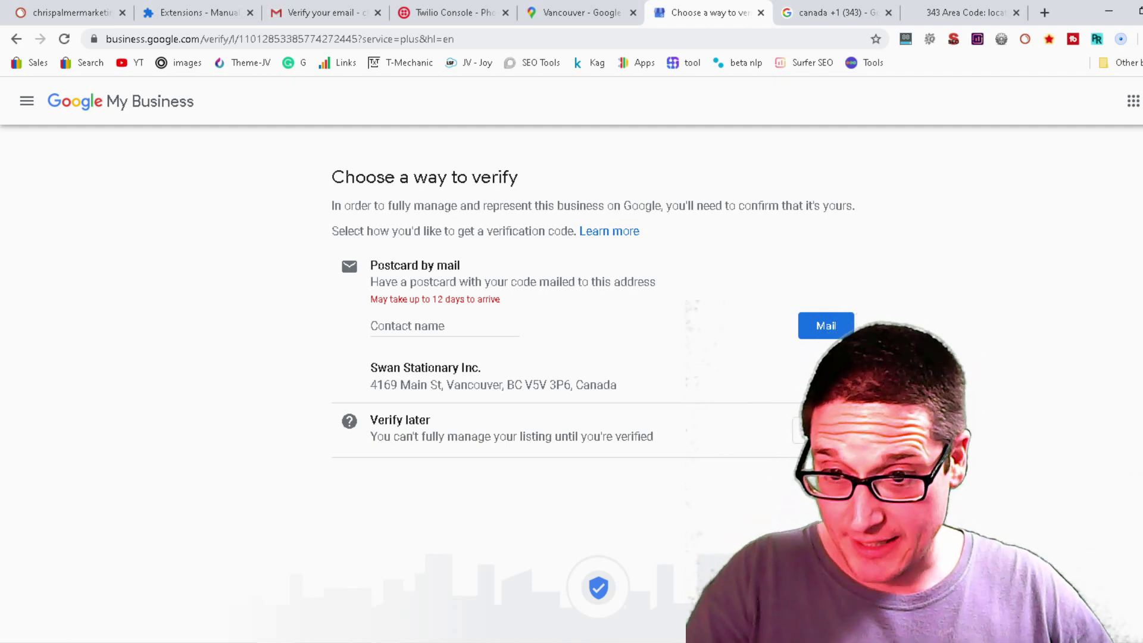
{"action": "mouse_move", "coordinate": [92, 641]}
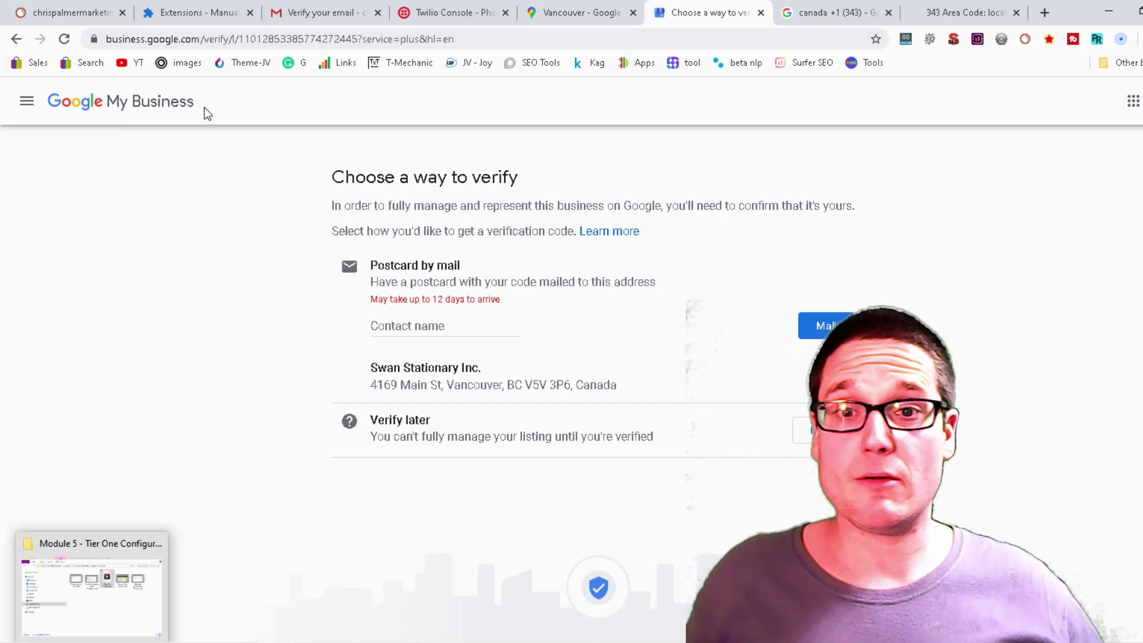
{"action": "left_click", "coordinate": [438, 6]}
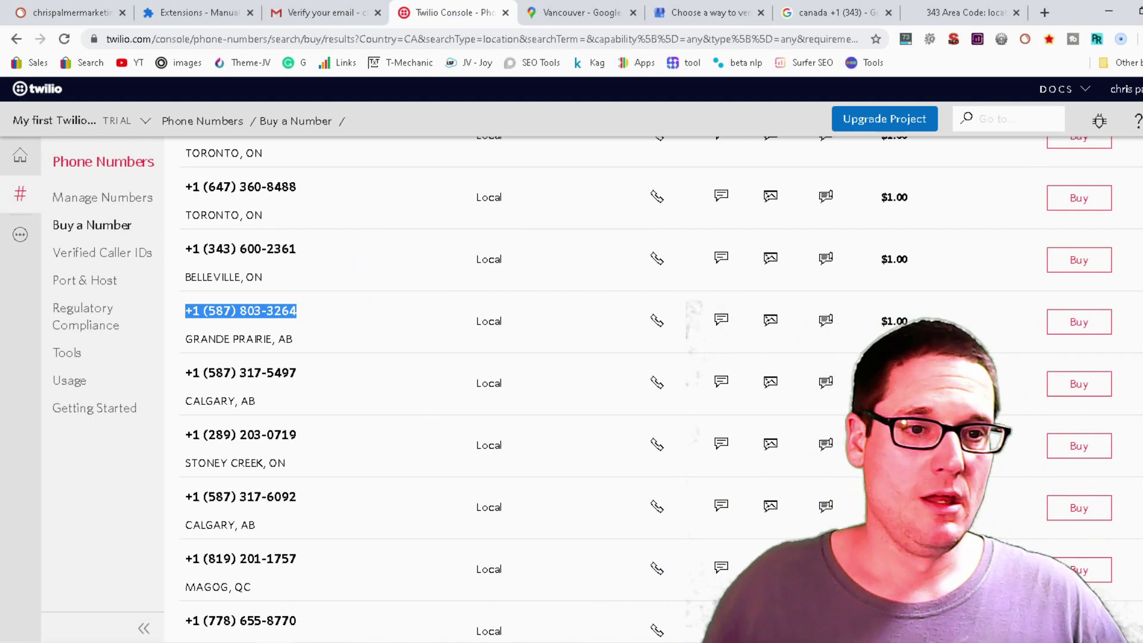
Highlight the Canadian $1.00 number results, from the first Toronto number down through several listings.
{"action": "scroll", "coordinate": [304, 411], "scroll_direction": "up", "scroll_amount": 5}
{"action": "scroll", "coordinate": [299, 418], "scroll_direction": "down", "scroll_amount": 6}
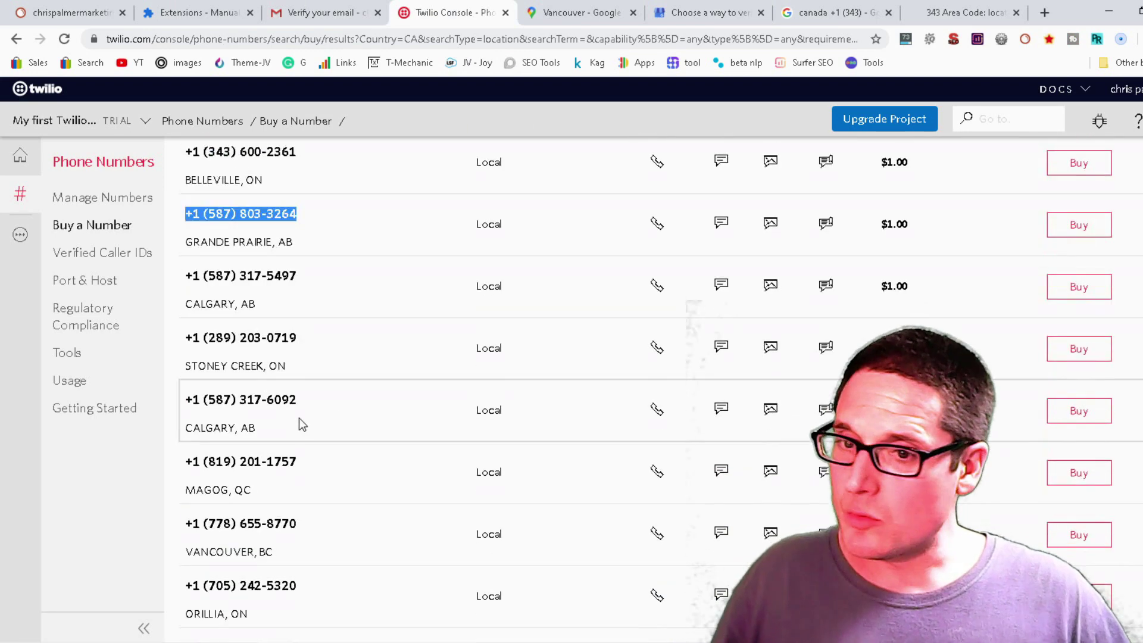
{"action": "left_click_drag", "start_coordinate": [316, 405], "coordinate": [680, 373]}
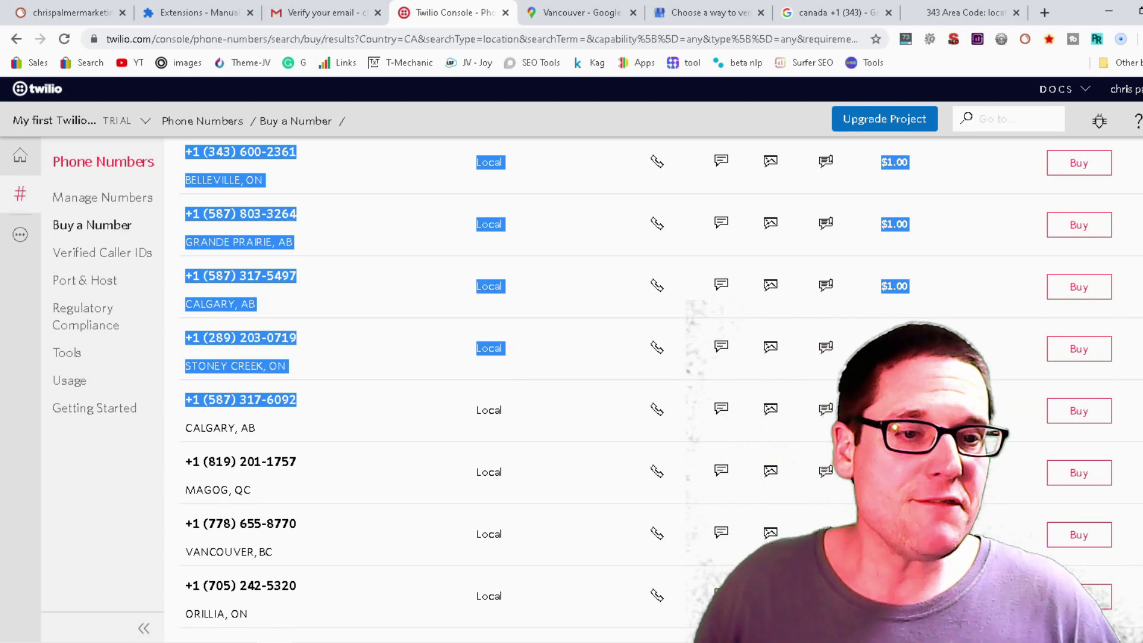
{"action": "scroll", "coordinate": [595, 388], "scroll_direction": "up", "scroll_amount": 6}
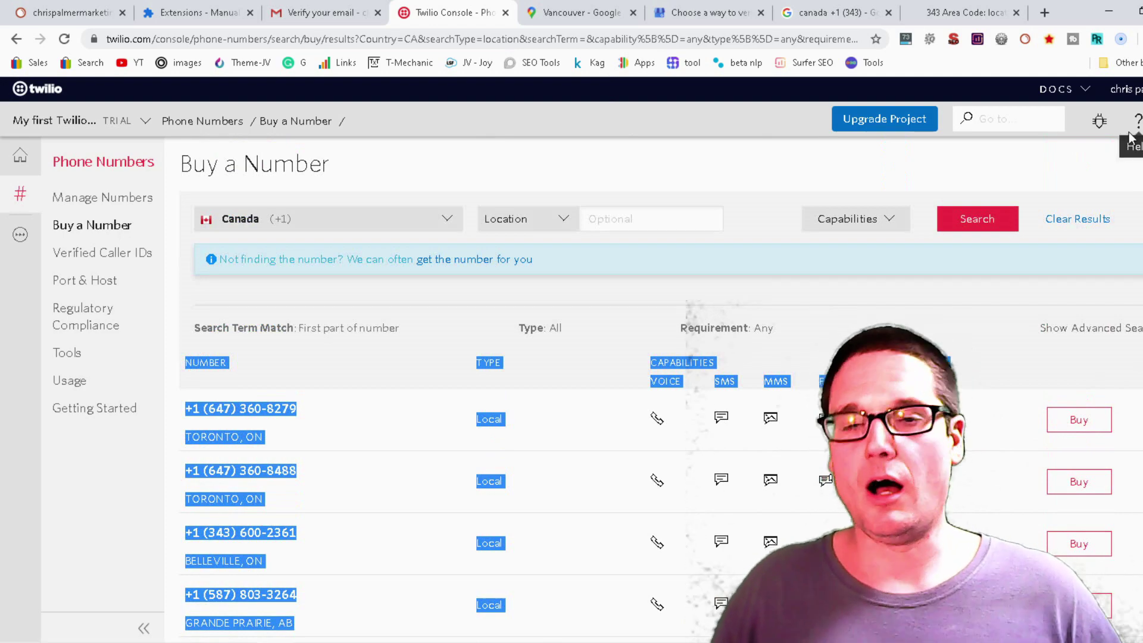